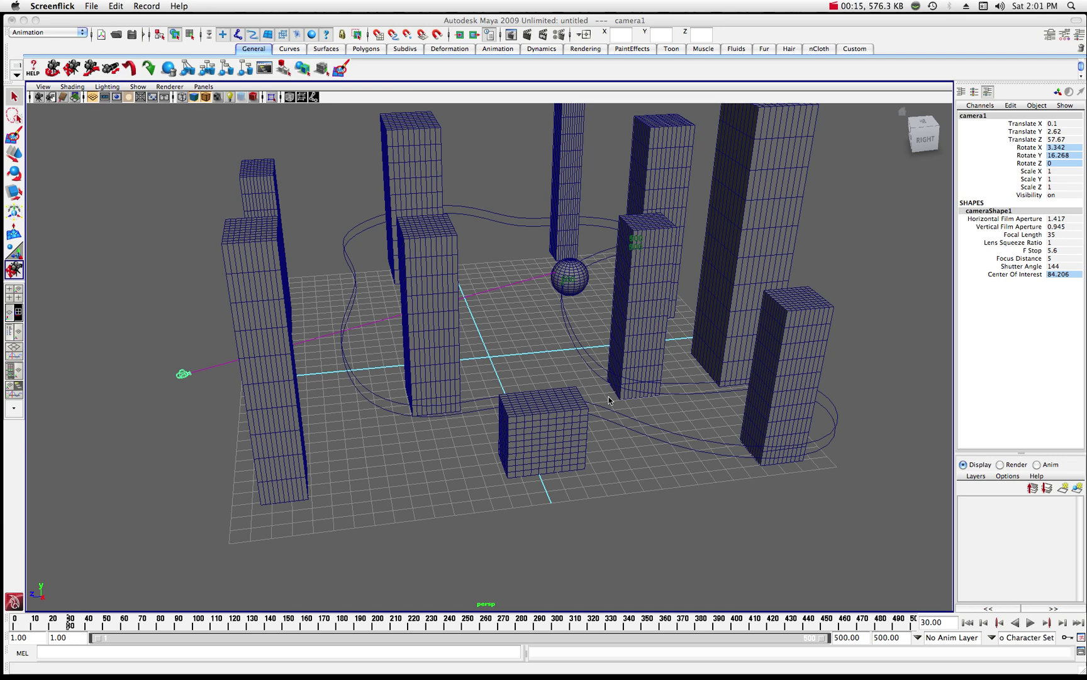
Step: Play the animation to about frame 79, watching the sphere travel its curve among the towers
{"action": "left_click", "coordinate": [1031, 622]}
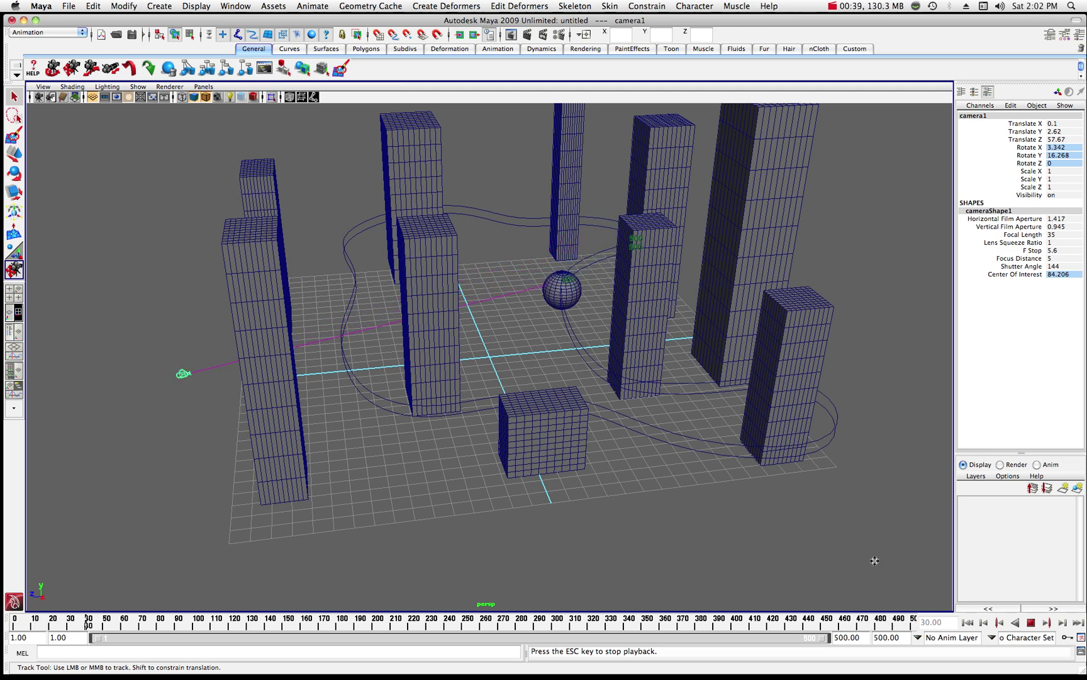
Step: Stop playback at frame 79, swing the view to the front-right corner, and reselect camera1
{"action": "left_click", "coordinate": [1035, 622]}
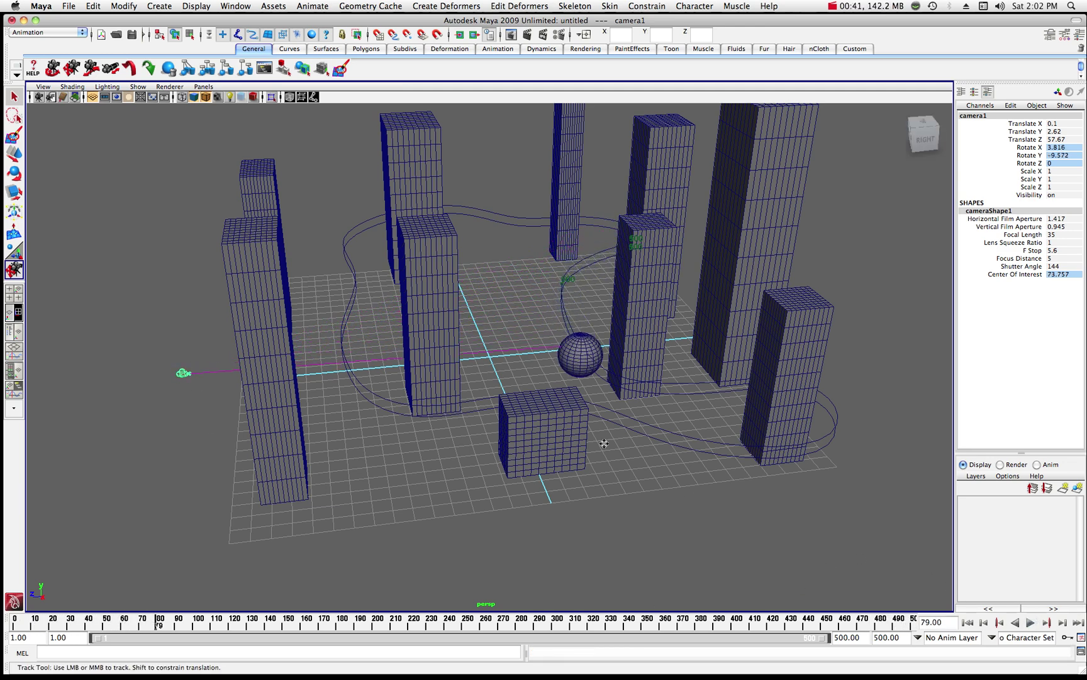
{"action": "left_click", "coordinate": [901, 114]}
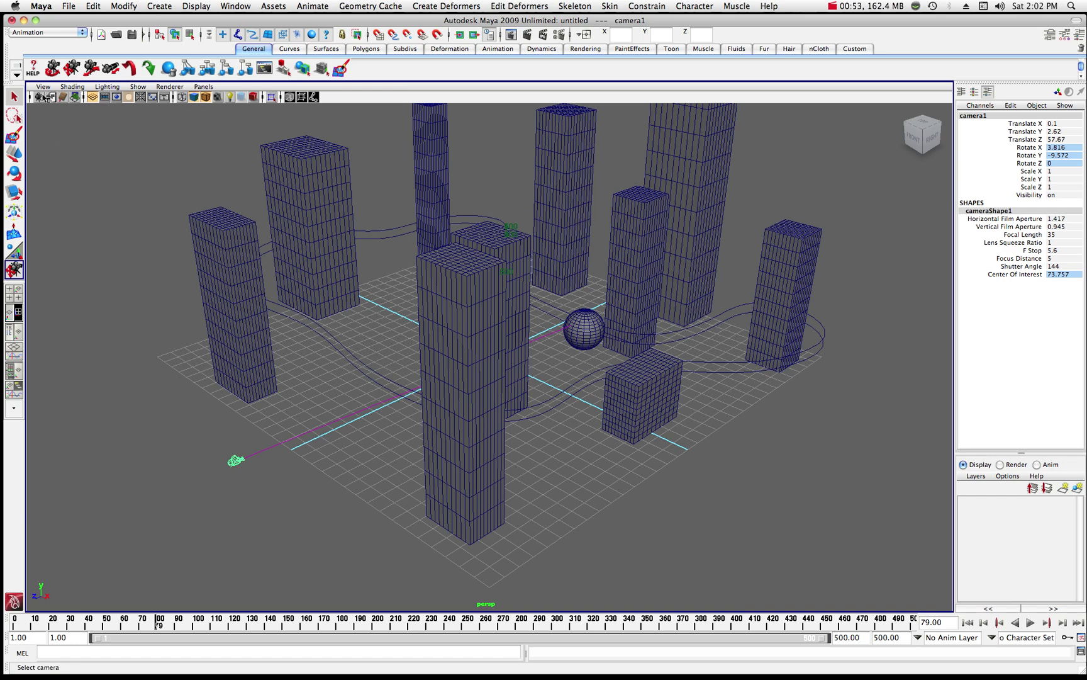
{"action": "left_click", "coordinate": [13, 96]}
{"action": "left_click", "coordinate": [182, 362]}
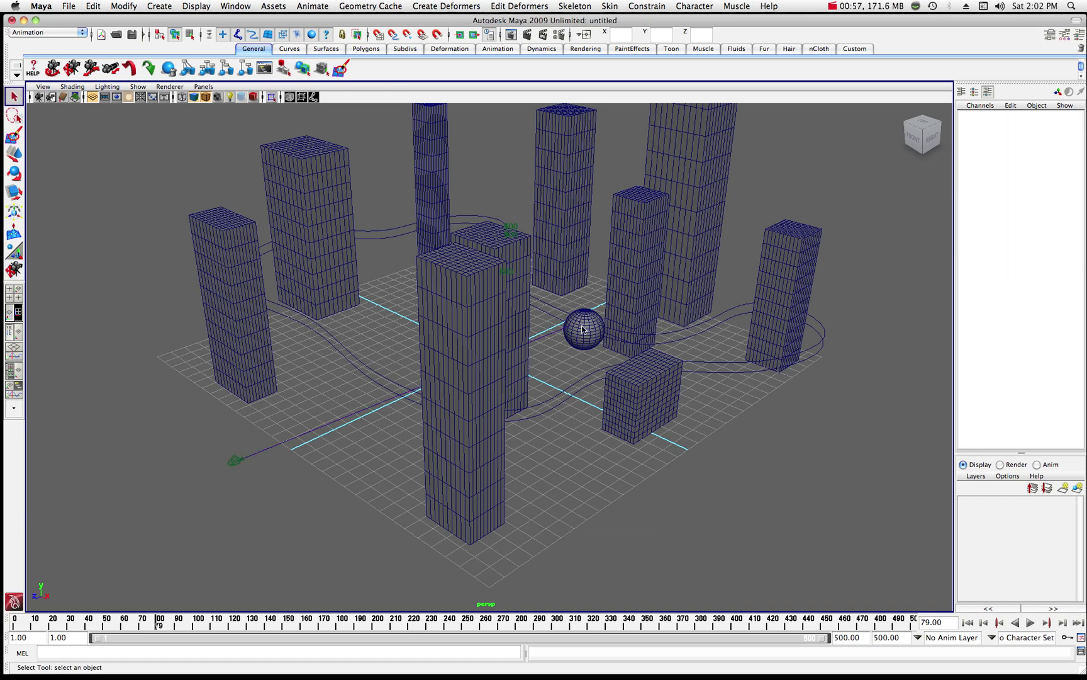
{"action": "left_click", "coordinate": [234, 462]}
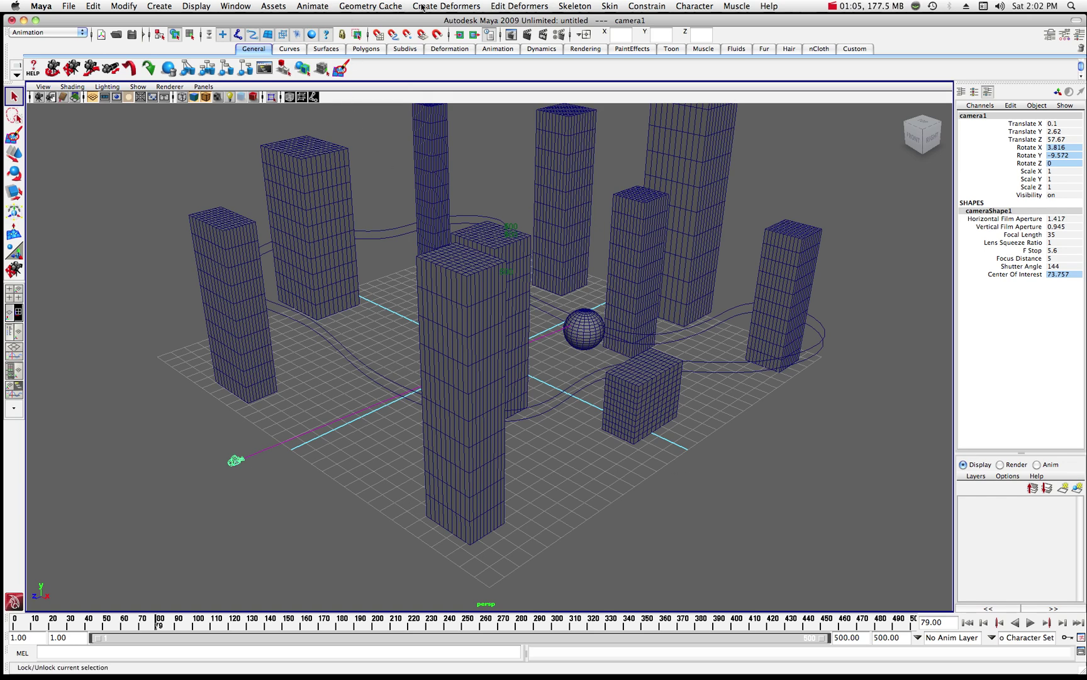
{"action": "left_click", "coordinate": [238, 6]}
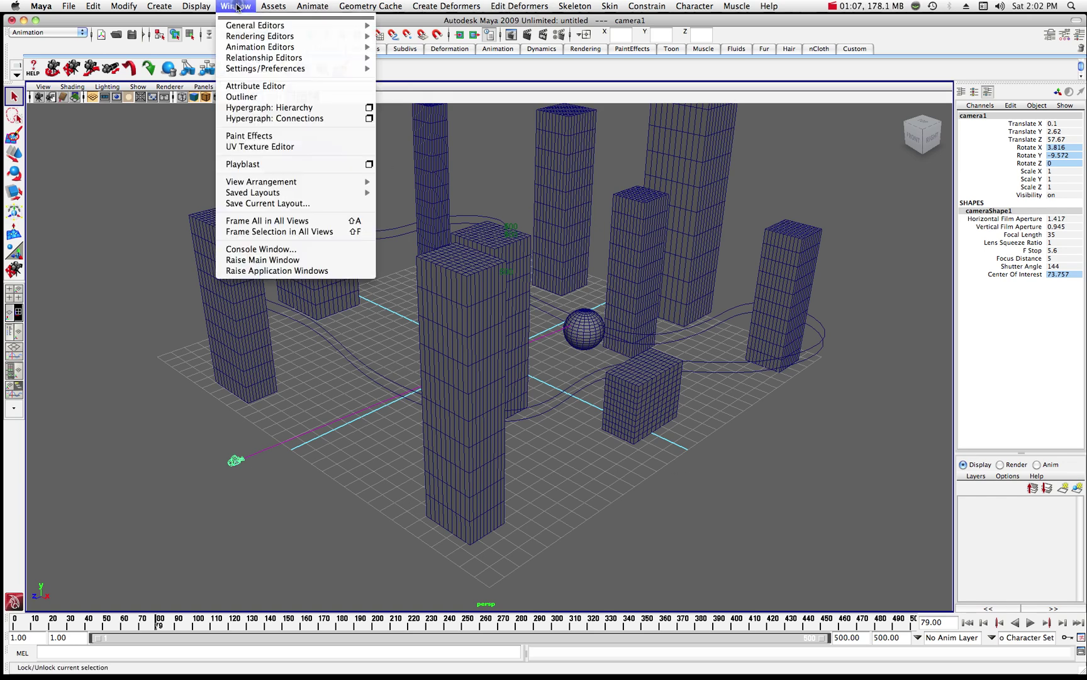
{"action": "left_click", "coordinate": [240, 96]}
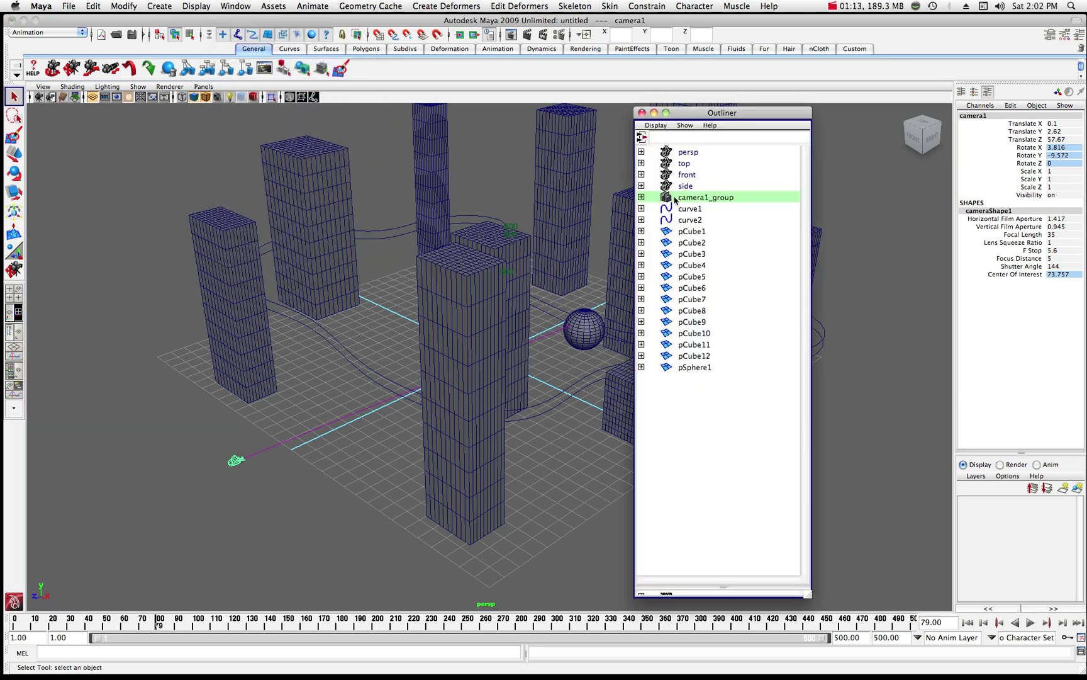
{"action": "left_click", "coordinate": [642, 197]}
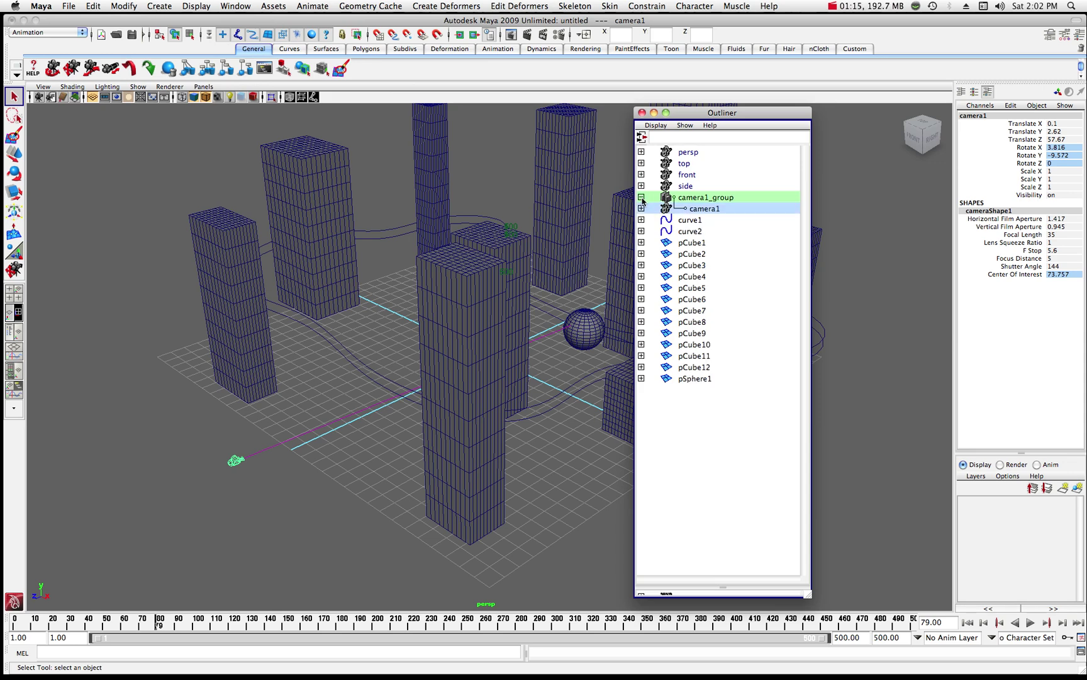
{"action": "left_click", "coordinate": [642, 208]}
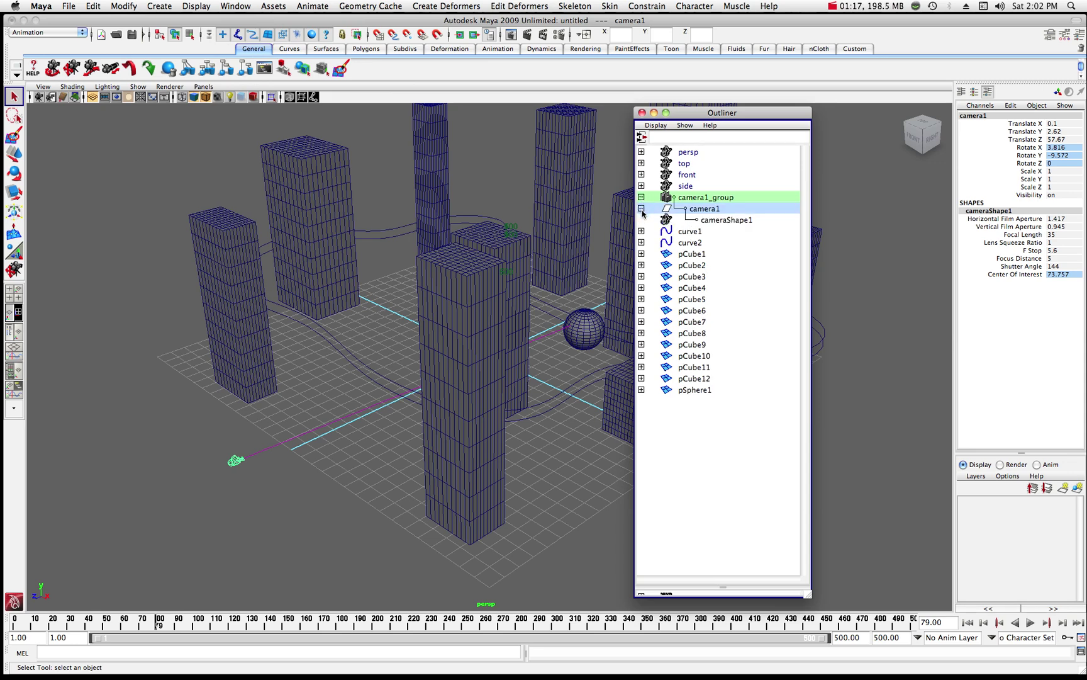
{"action": "left_click", "coordinate": [723, 221]}
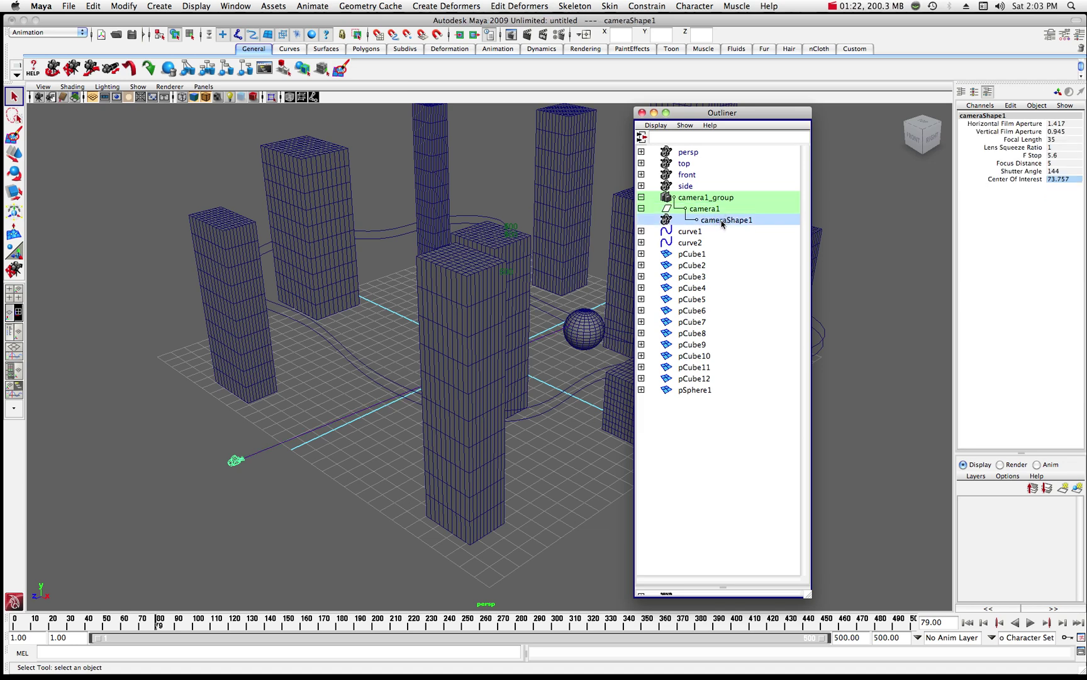
{"action": "left_click", "coordinate": [748, 255]}
{"action": "left_click", "coordinate": [741, 223]}
{"action": "left_click_drag", "start_coordinate": [686, 115], "coordinate": [687, 114]}
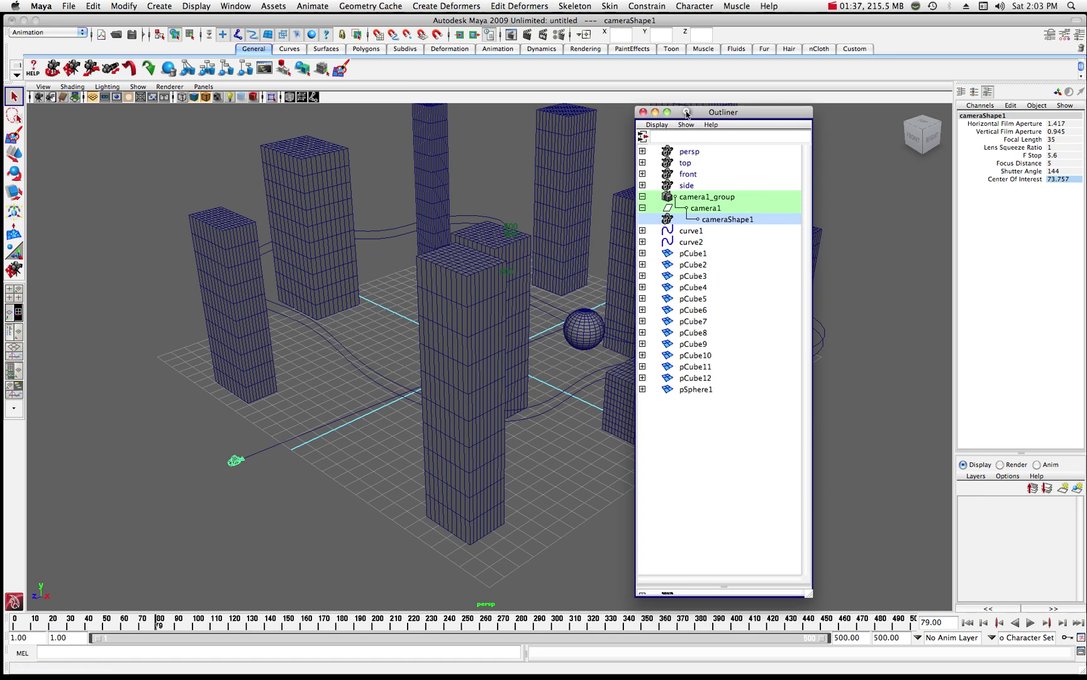
{"action": "left_click", "coordinate": [655, 111]}
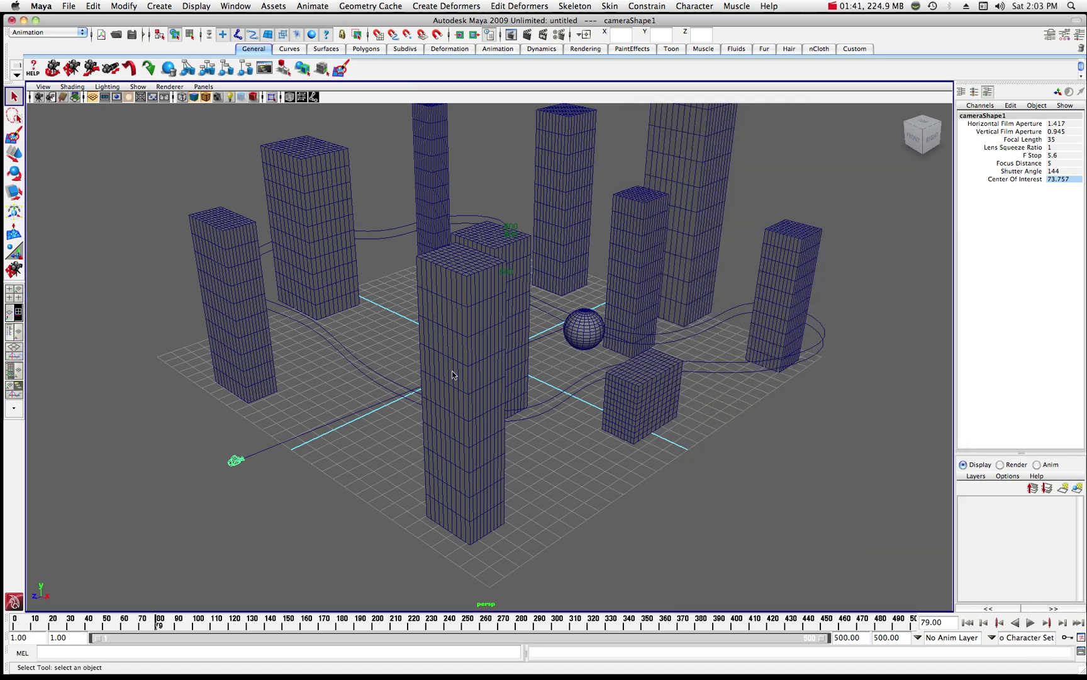
Step: Reselect camera1, pick its Translate X, Y and Z channels, and rewind to frame 1
{"action": "left_click", "coordinate": [232, 465]}
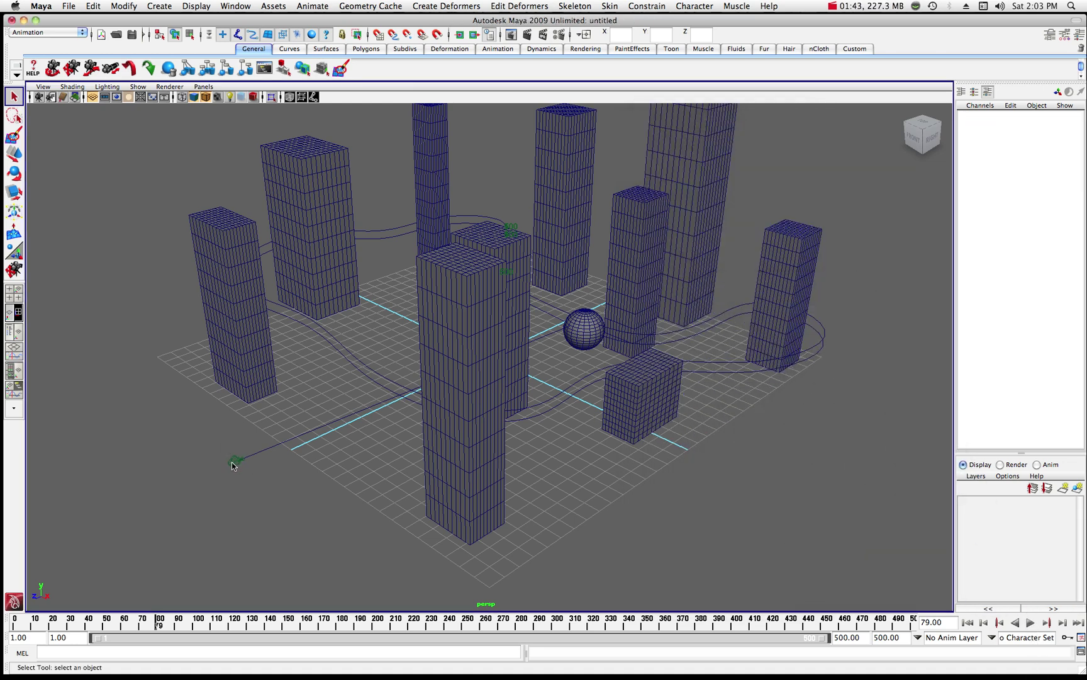
{"action": "left_click", "coordinate": [235, 466]}
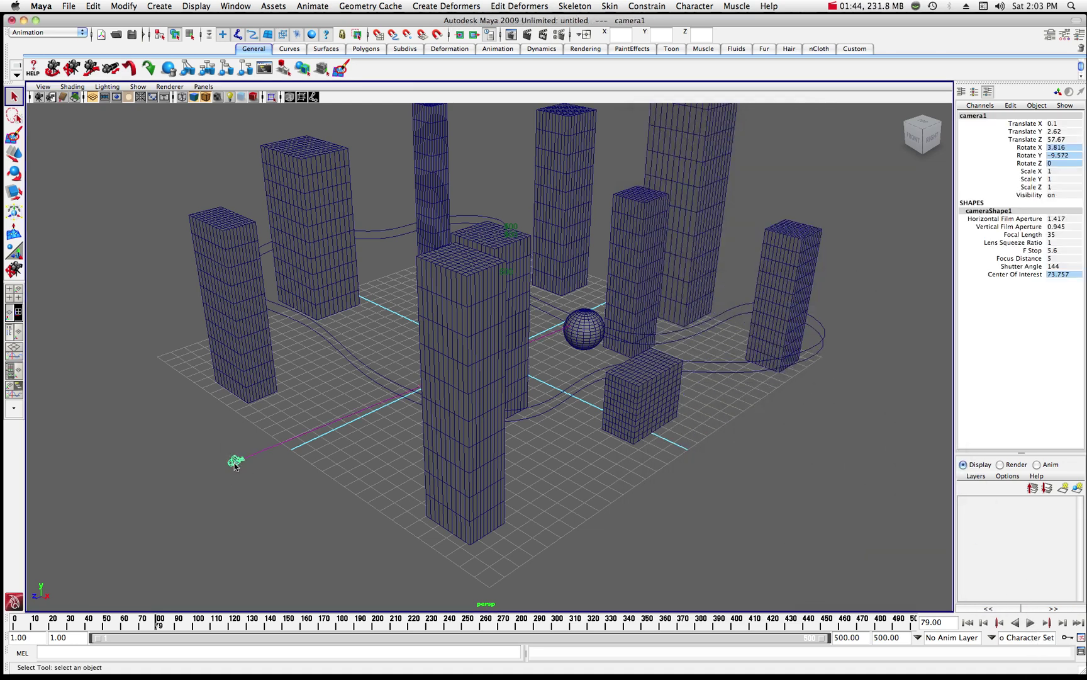
{"action": "left_click", "coordinate": [1016, 124]}
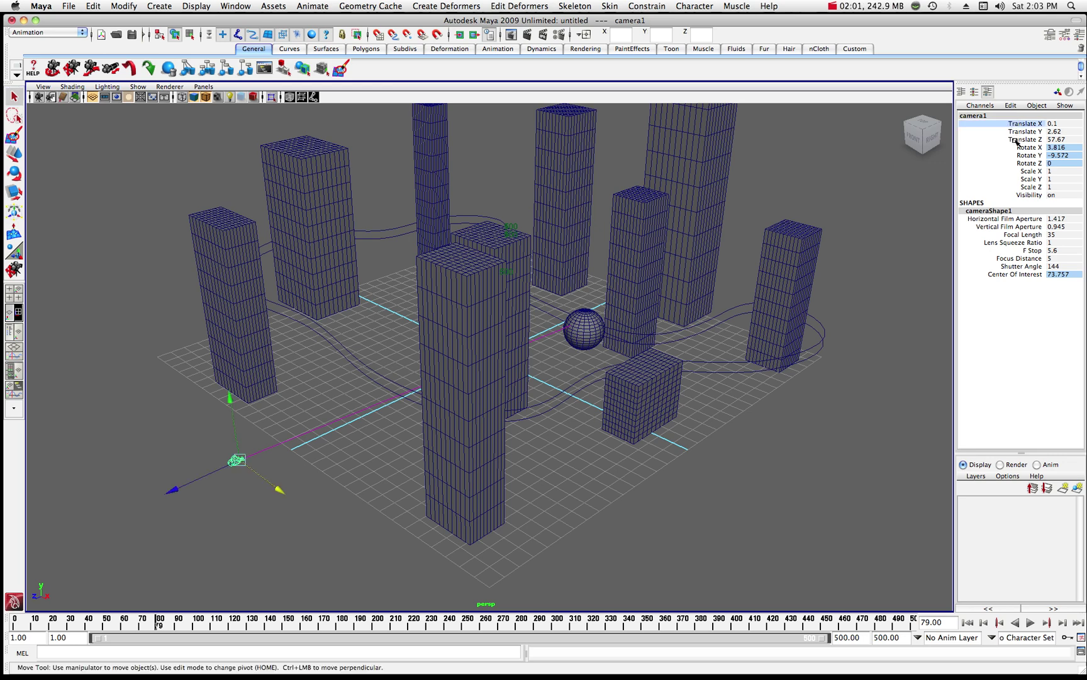
{"action": "left_click", "coordinate": [1014, 141], "text": "shift"}
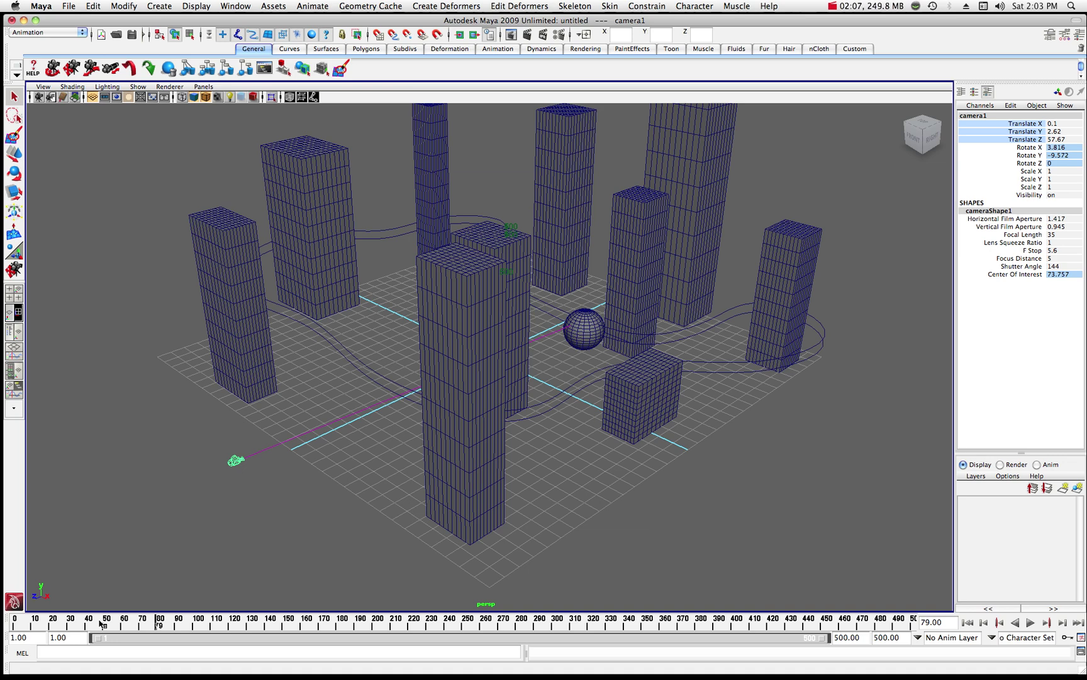
{"action": "left_click_drag", "start_coordinate": [95, 622], "coordinate": [14, 625]}
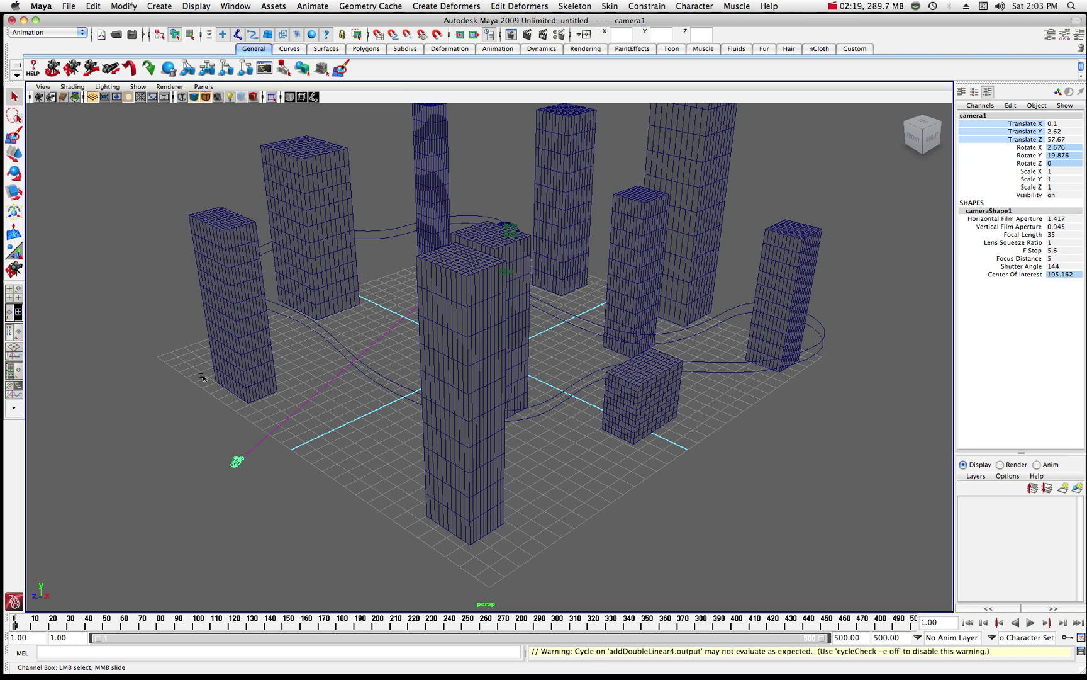
Step: Raise camera1 high above the buildings and key its translation at frame 1
{"action": "left_click", "coordinate": [14, 153]}
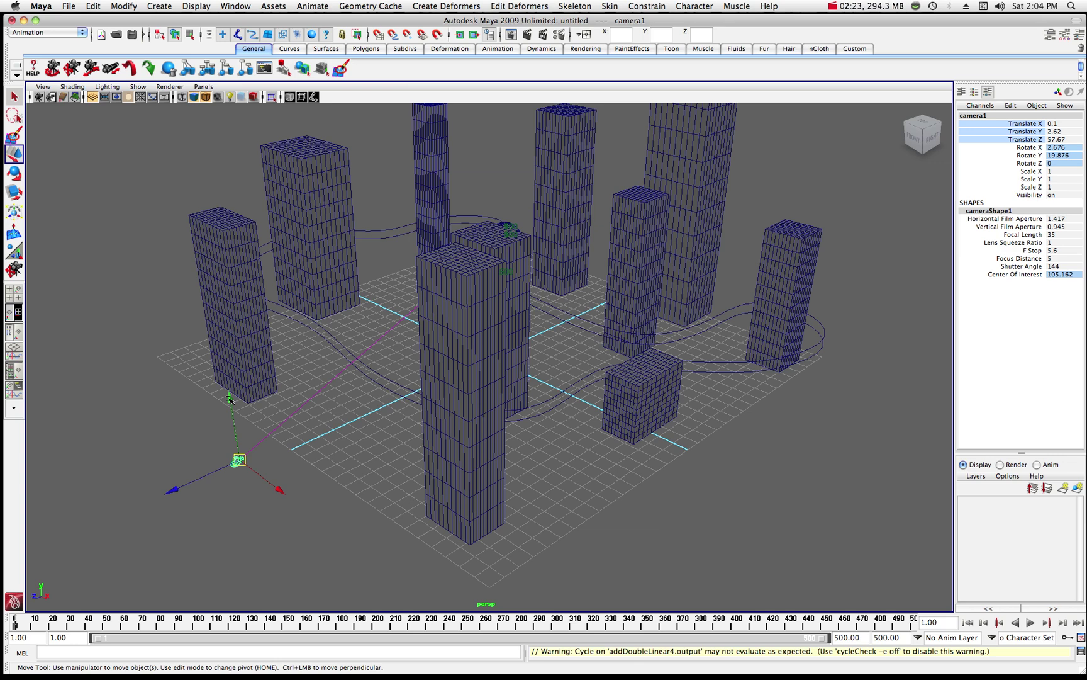
{"action": "left_click_drag", "start_coordinate": [230, 400], "coordinate": [273, 157]}
{"action": "scroll", "coordinate": [227, 155], "scroll_direction": "down", "scroll_amount": 3}
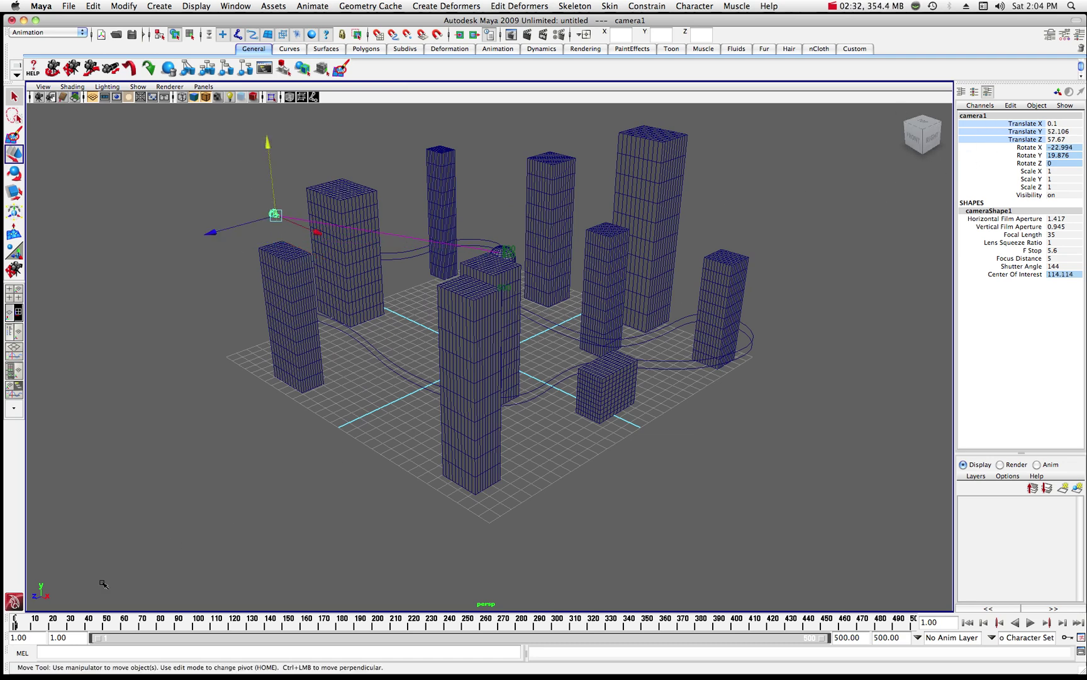
{"action": "key", "text": "shift+w"}
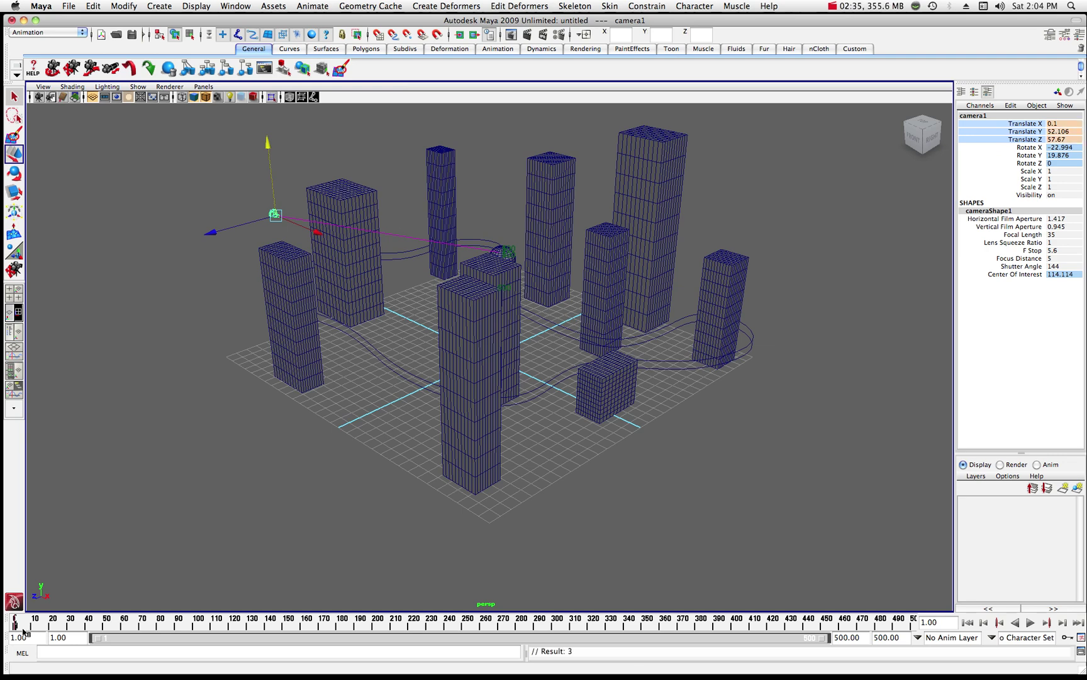
Step: At frame 114, lower camera1 beside the sphere and key its position (90.52, 47.338, 57.67)
{"action": "key", "text": "alt+v"}
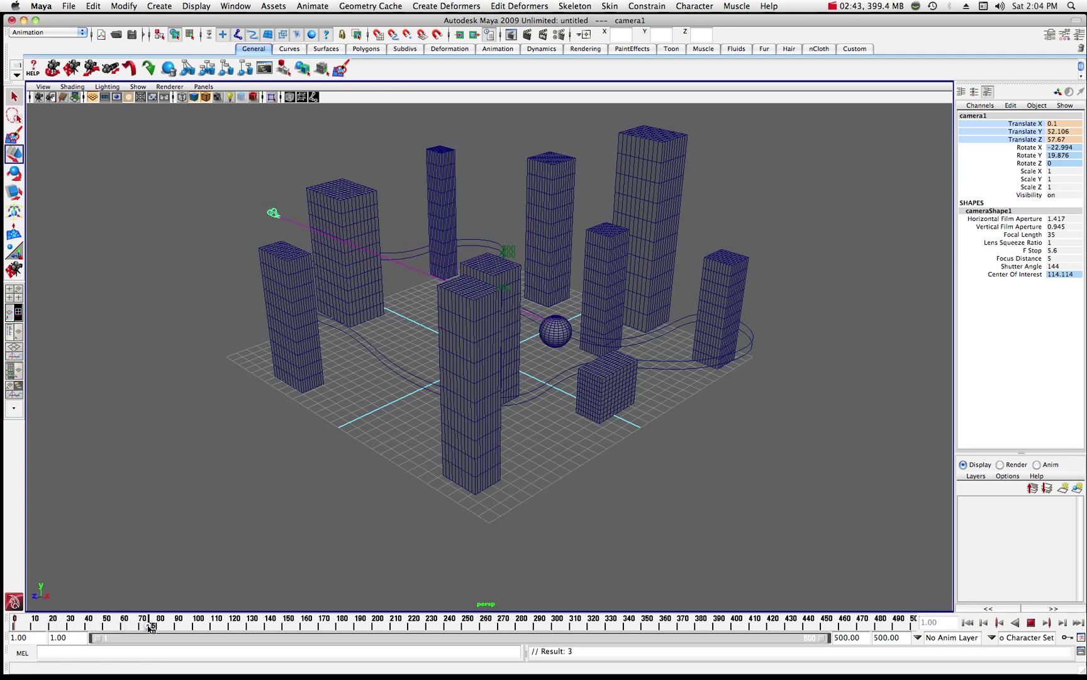
{"action": "left_click", "coordinate": [218, 625]}
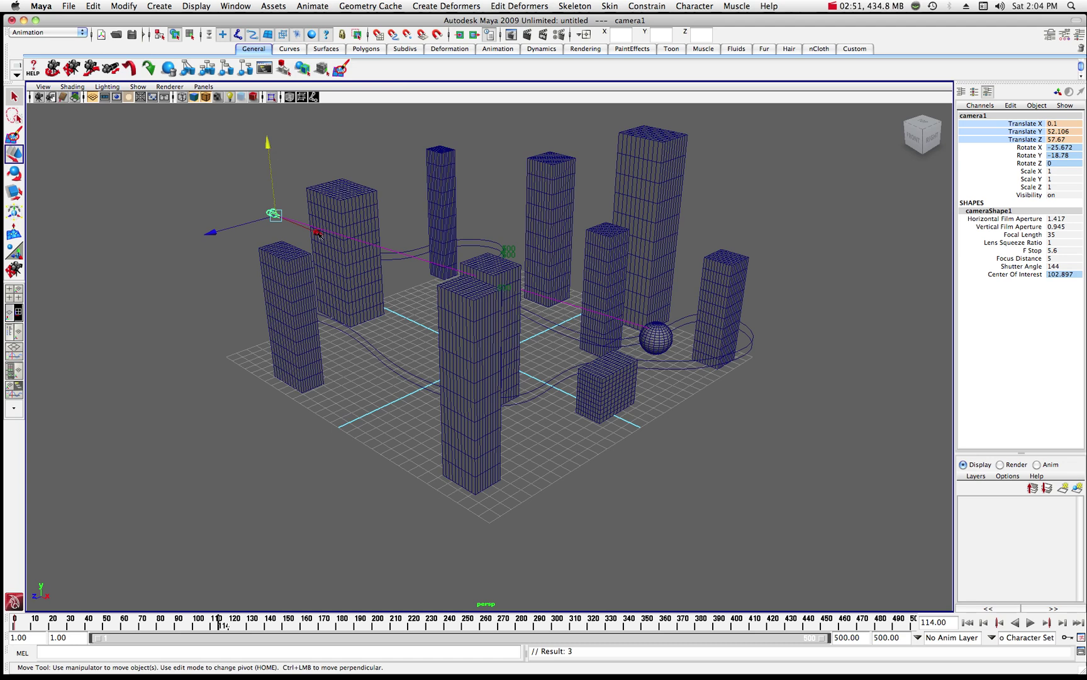
{"action": "left_click_drag", "start_coordinate": [318, 234], "coordinate": [689, 382]}
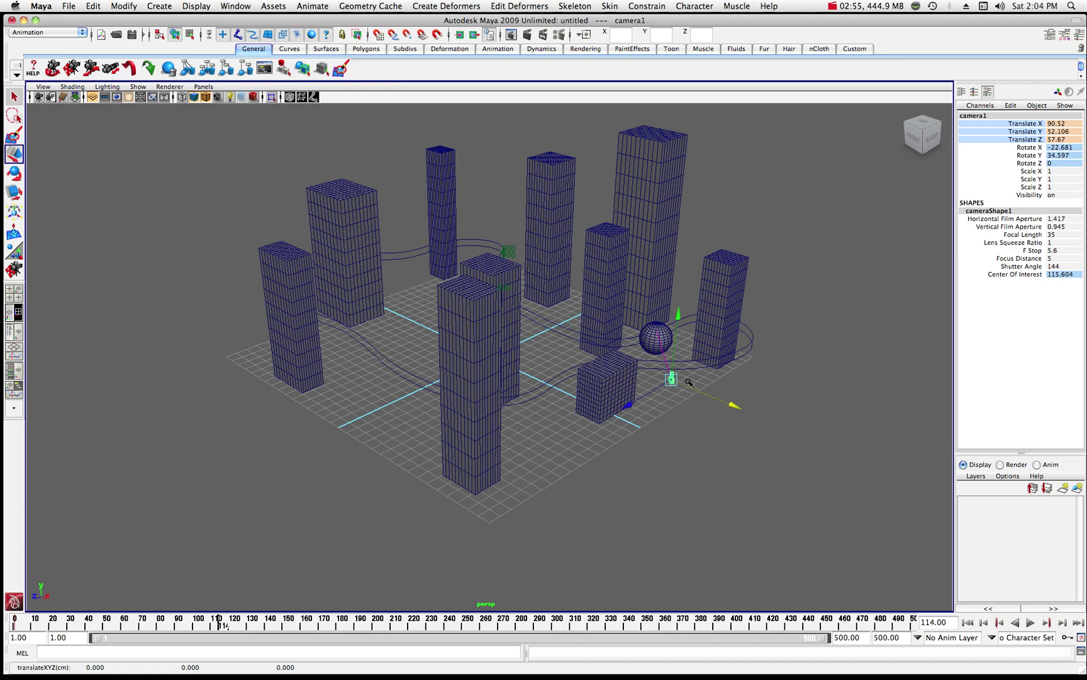
{"action": "left_click_drag", "start_coordinate": [679, 314], "coordinate": [682, 353]}
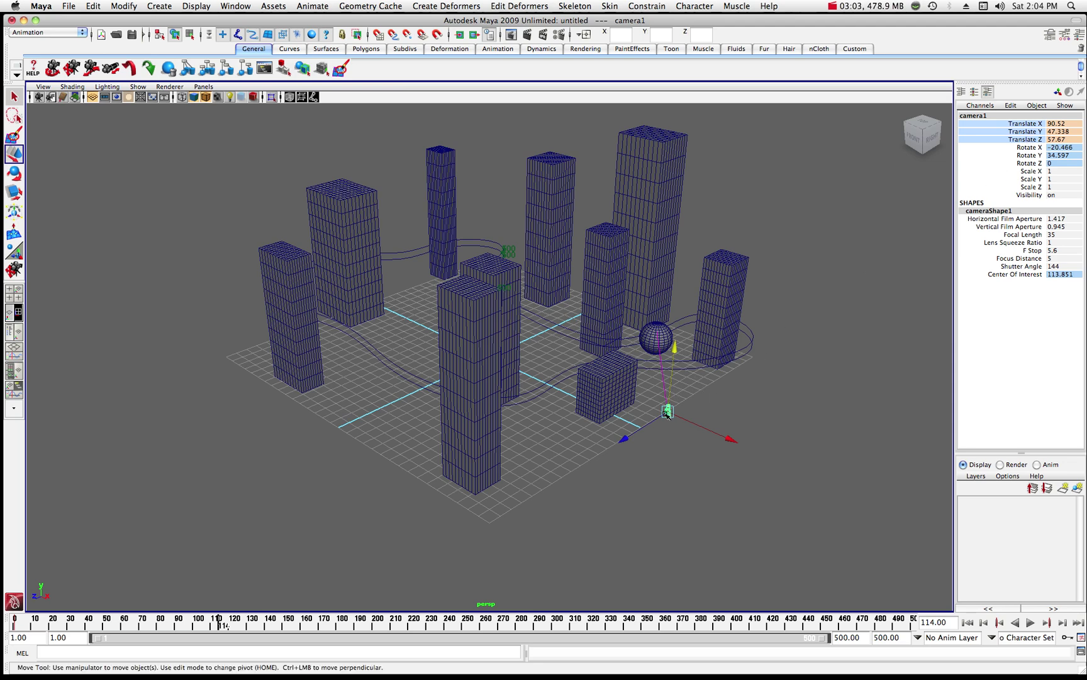
{"action": "key", "text": "shift+w"}
Step: Advance to frame 320 and move camera1 toward the low box building and the sphere
{"action": "key", "text": "alt+v"}
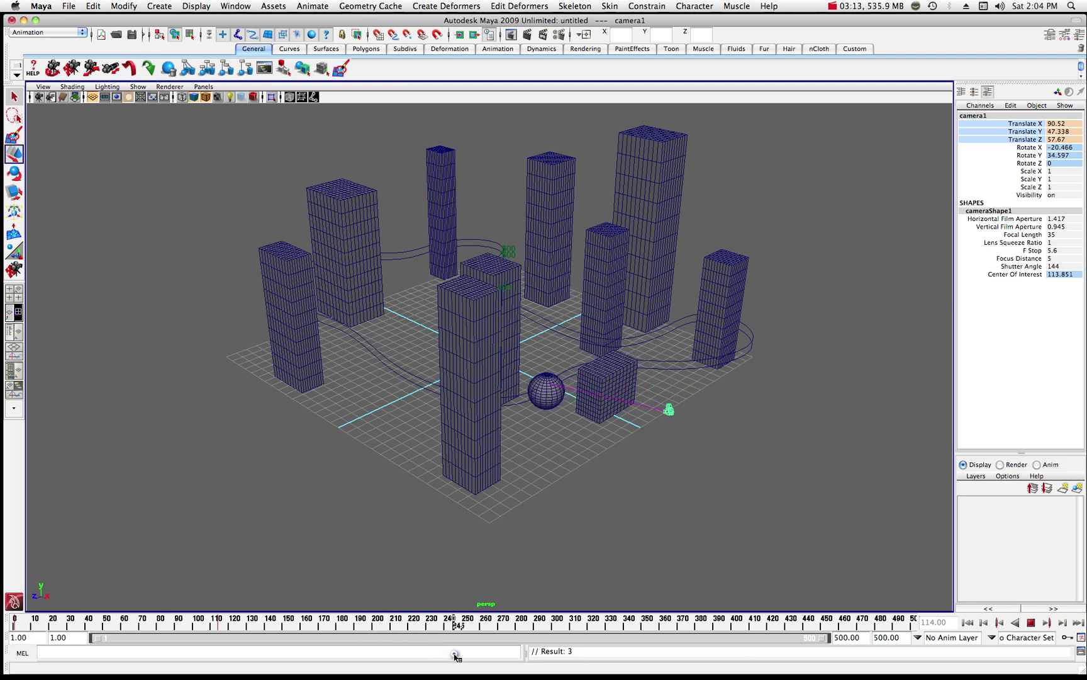
{"action": "left_click_drag", "start_coordinate": [466, 623], "coordinate": [549, 627]}
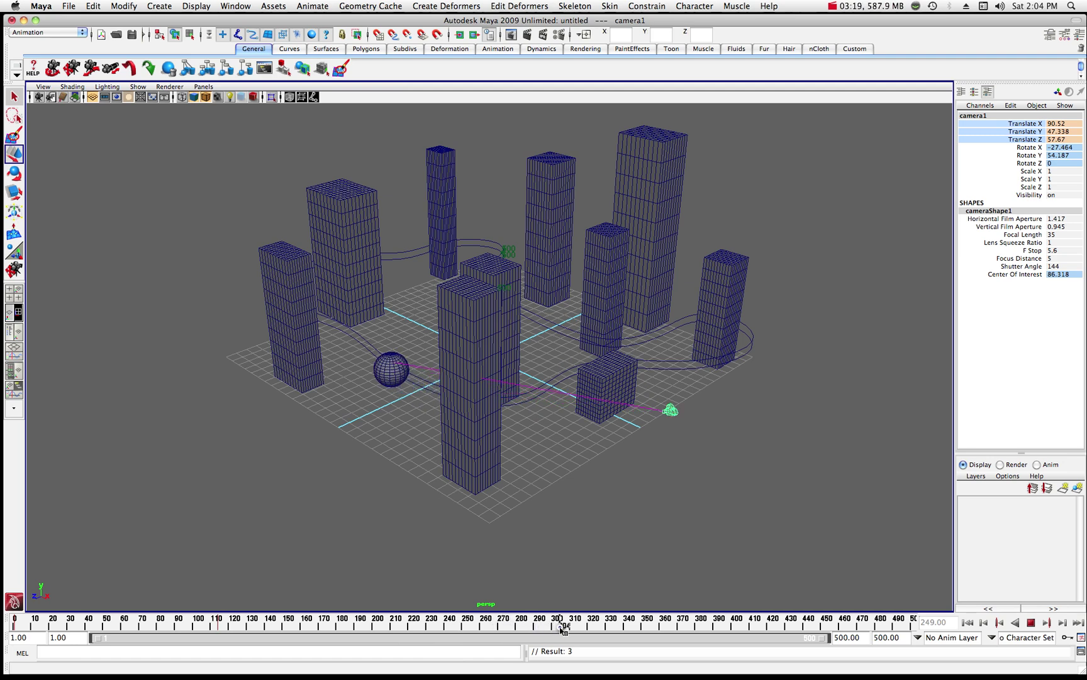
{"action": "left_click_drag", "start_coordinate": [560, 629], "coordinate": [590, 631]}
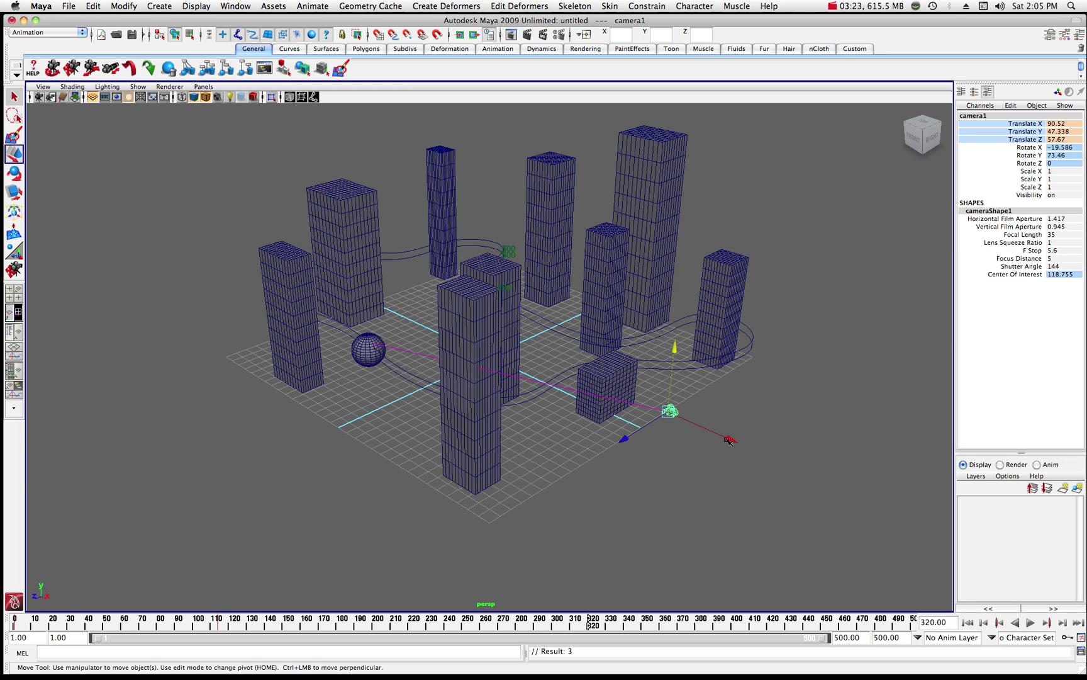
{"action": "left_click_drag", "start_coordinate": [729, 440], "coordinate": [430, 396]}
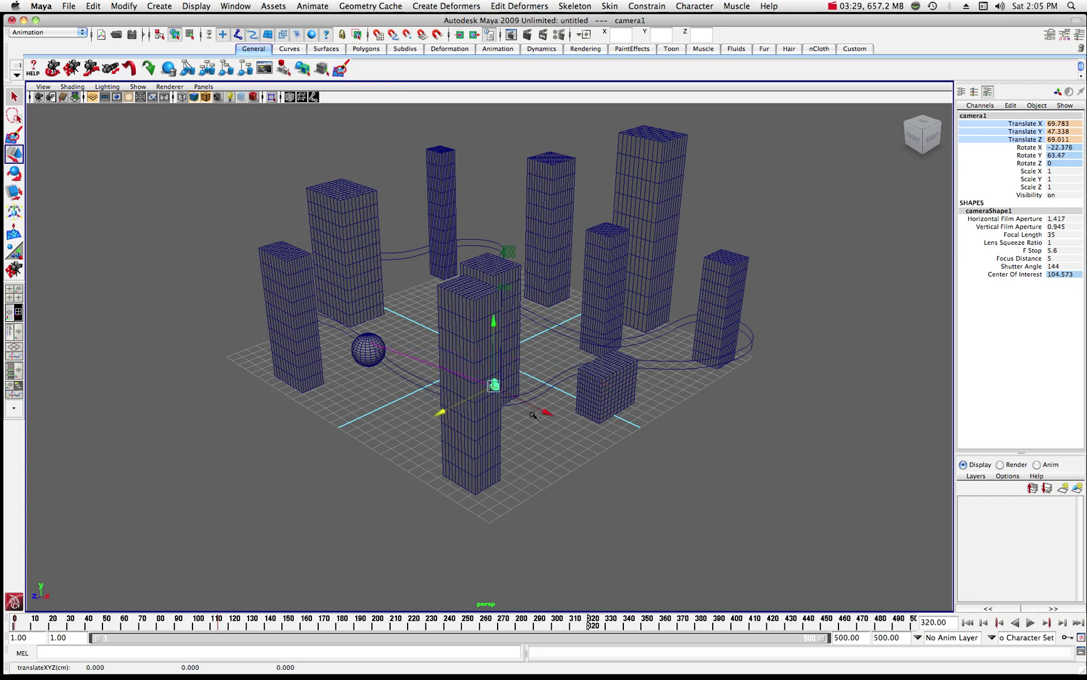
{"action": "left_click_drag", "start_coordinate": [545, 414], "coordinate": [479, 402]}
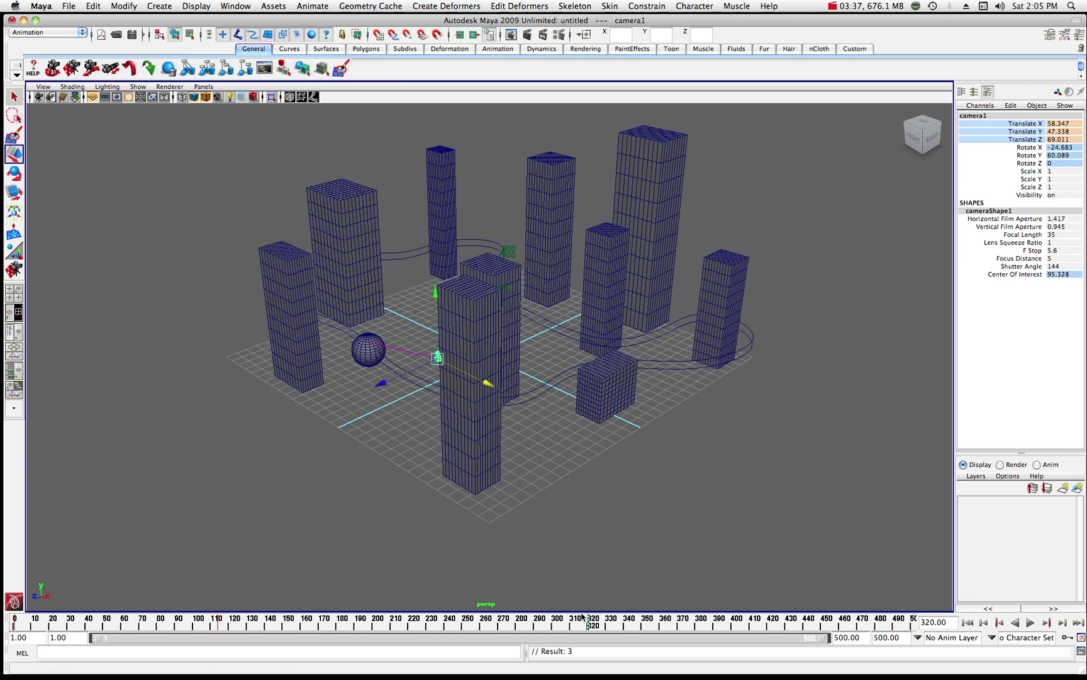
Step: At frame 480, lift camera1 up and left to 29.698, 59.548, 75.402
{"action": "left_click_drag", "start_coordinate": [591, 623], "coordinate": [879, 623]}
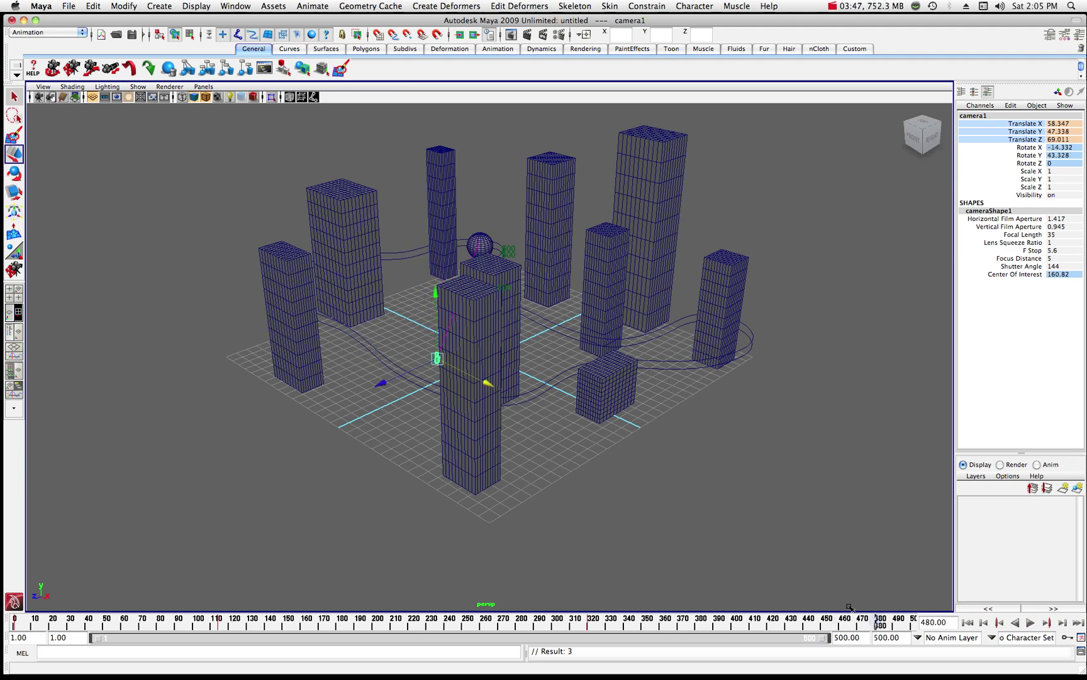
{"action": "left_click_drag", "start_coordinate": [436, 294], "coordinate": [397, 214]}
{"action": "left_click_drag", "start_coordinate": [484, 303], "coordinate": [210, 257]}
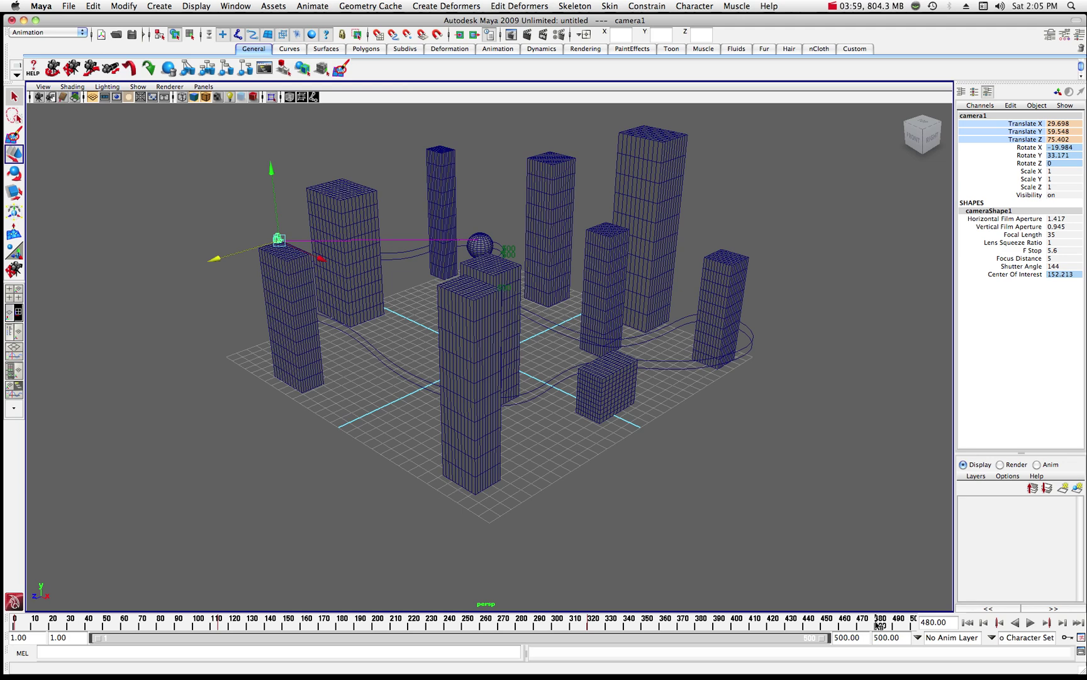
Step: Key camera1's position at frame 480, then preview the move, stopping at frame 437
{"action": "key", "text": "shift+w"}
{"action": "left_click", "coordinate": [1031, 622]}
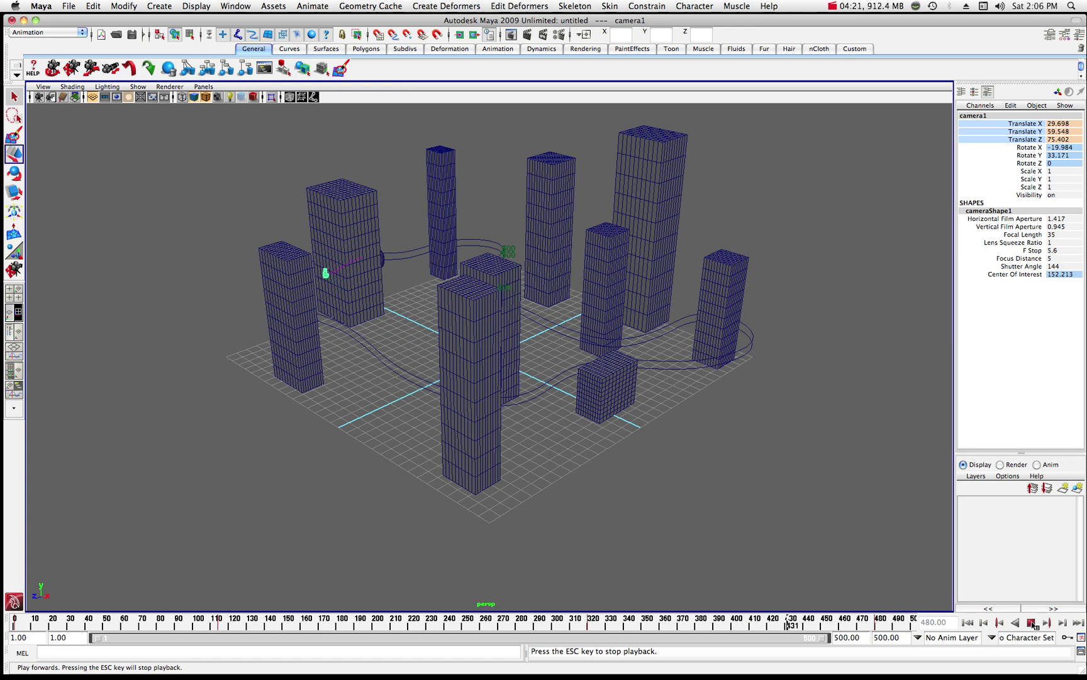
{"action": "left_click", "coordinate": [1032, 623]}
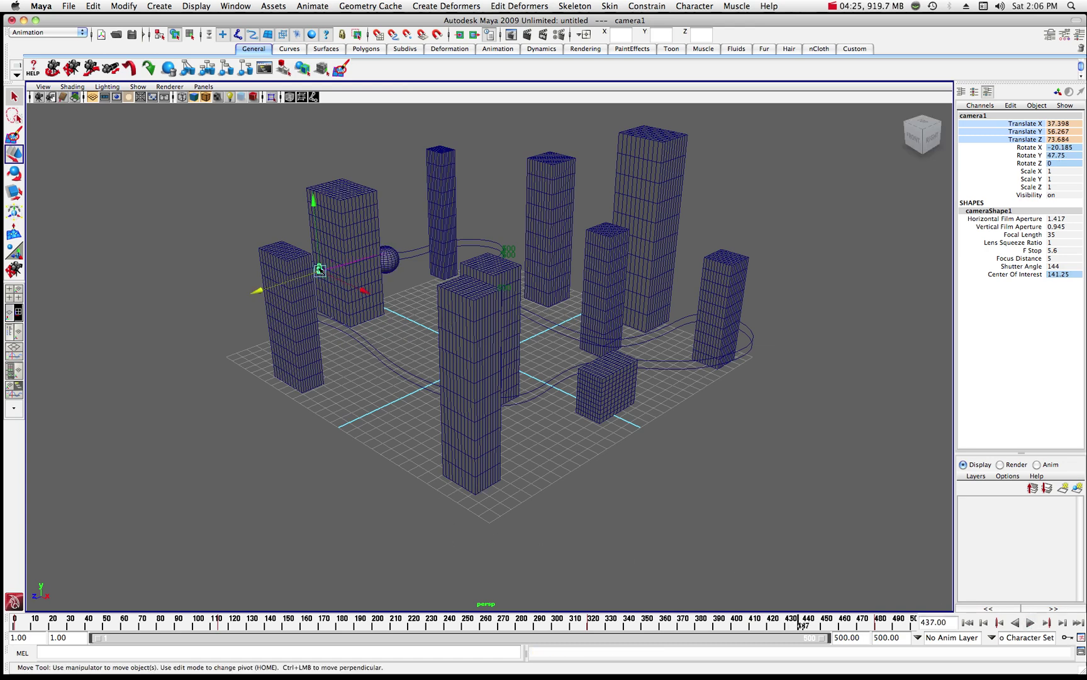
Step: Look through camera1 and play the animation as it weaves between the towers
{"action": "left_click", "coordinate": [205, 88]}
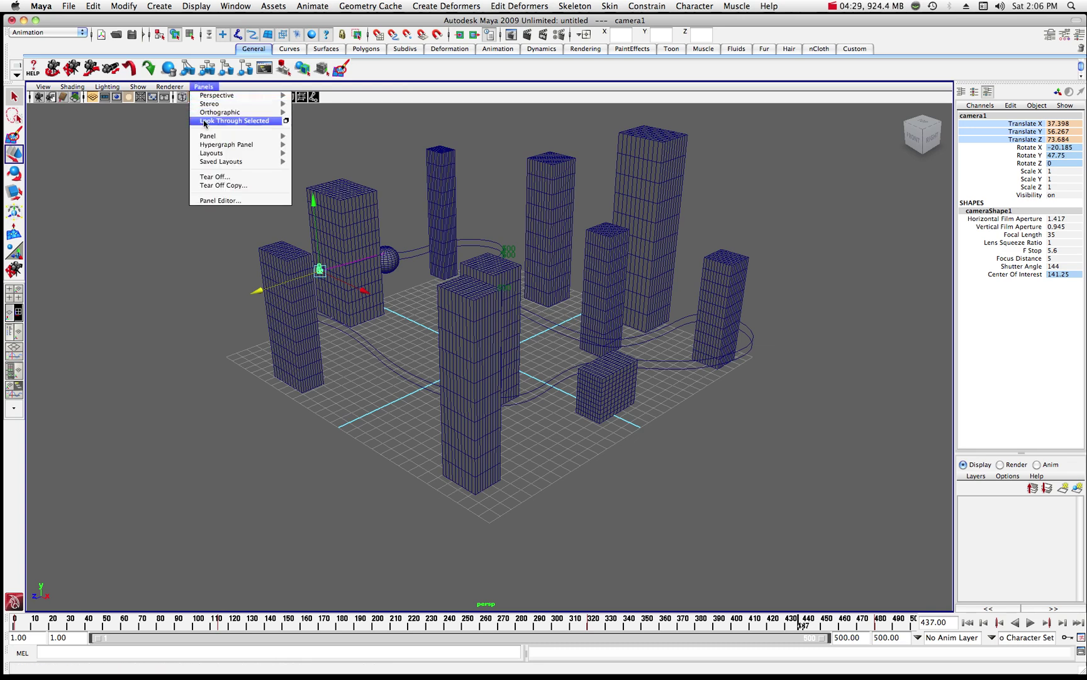
{"action": "left_click", "coordinate": [223, 121]}
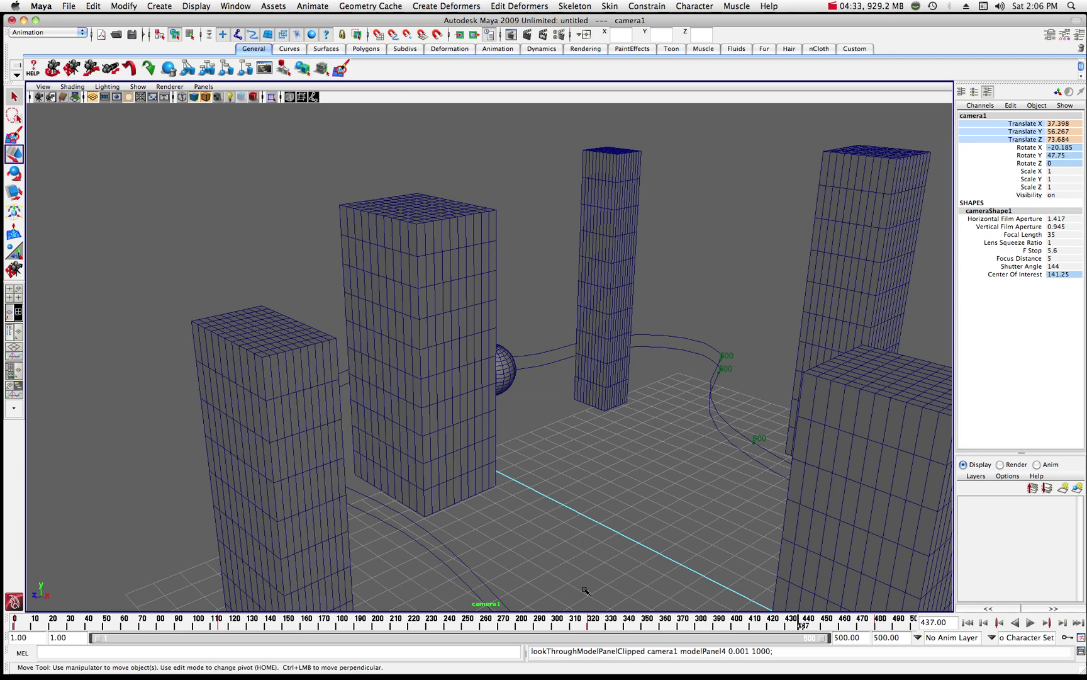
{"action": "left_click", "coordinate": [1032, 623]}
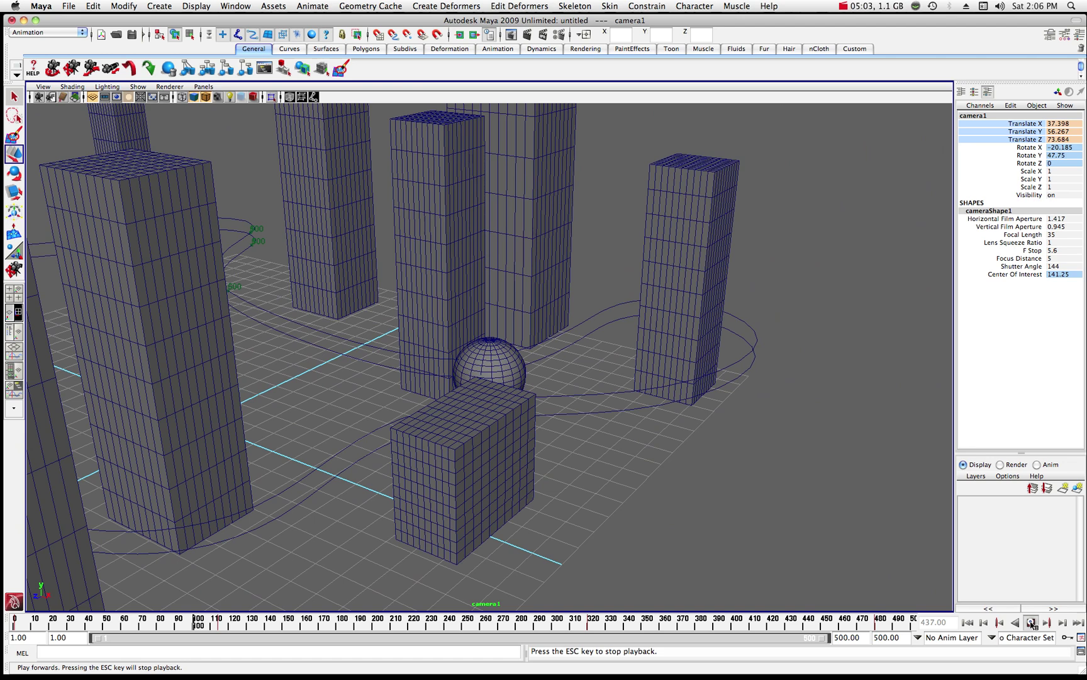
Step: Stop at frame 102, return the viewport to the persp camera, deselect camera1, and dolly in
{"action": "left_click", "coordinate": [1032, 625]}
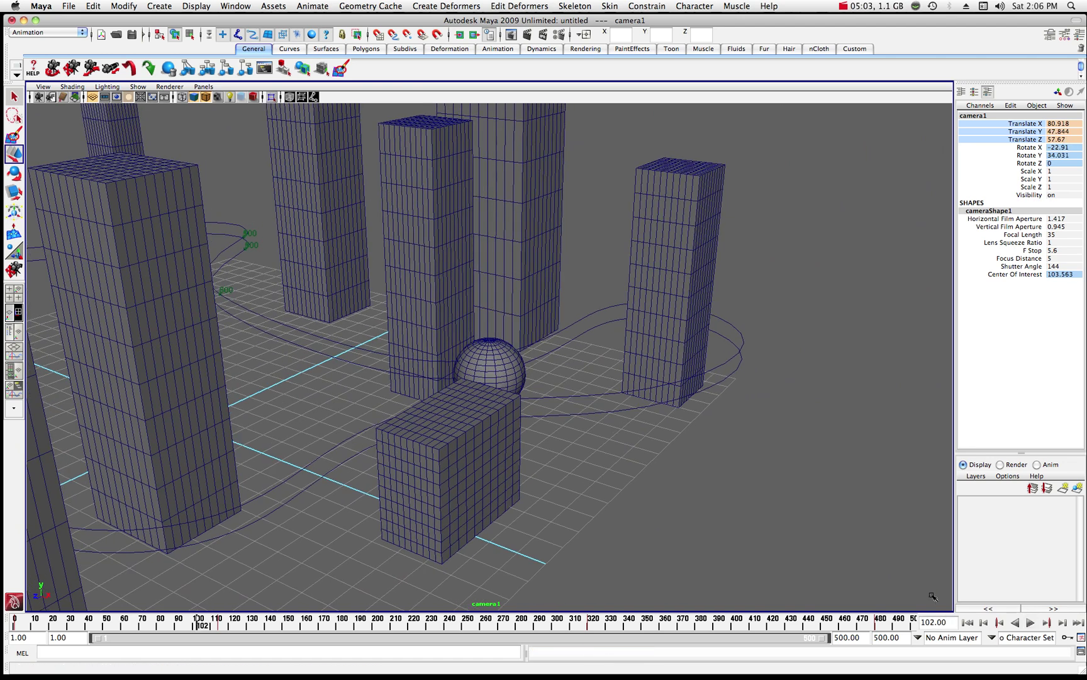
{"action": "left_click", "coordinate": [203, 87]}
{"action": "mouse_move", "coordinate": [206, 97]}
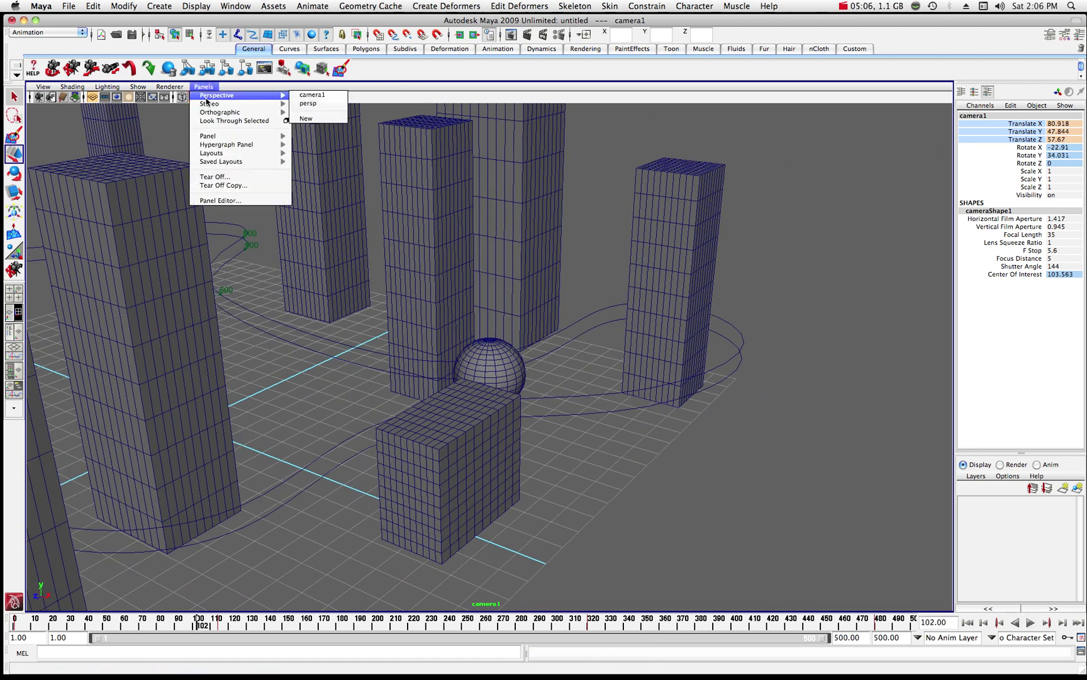
{"action": "left_click", "coordinate": [304, 104]}
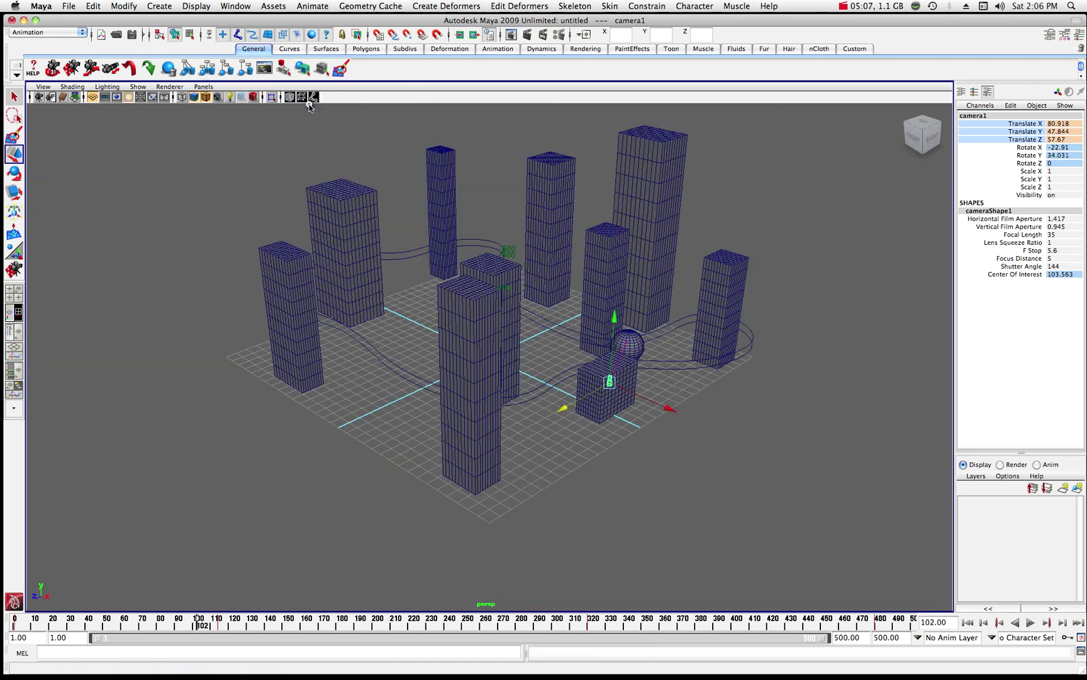
{"action": "left_click", "coordinate": [735, 404]}
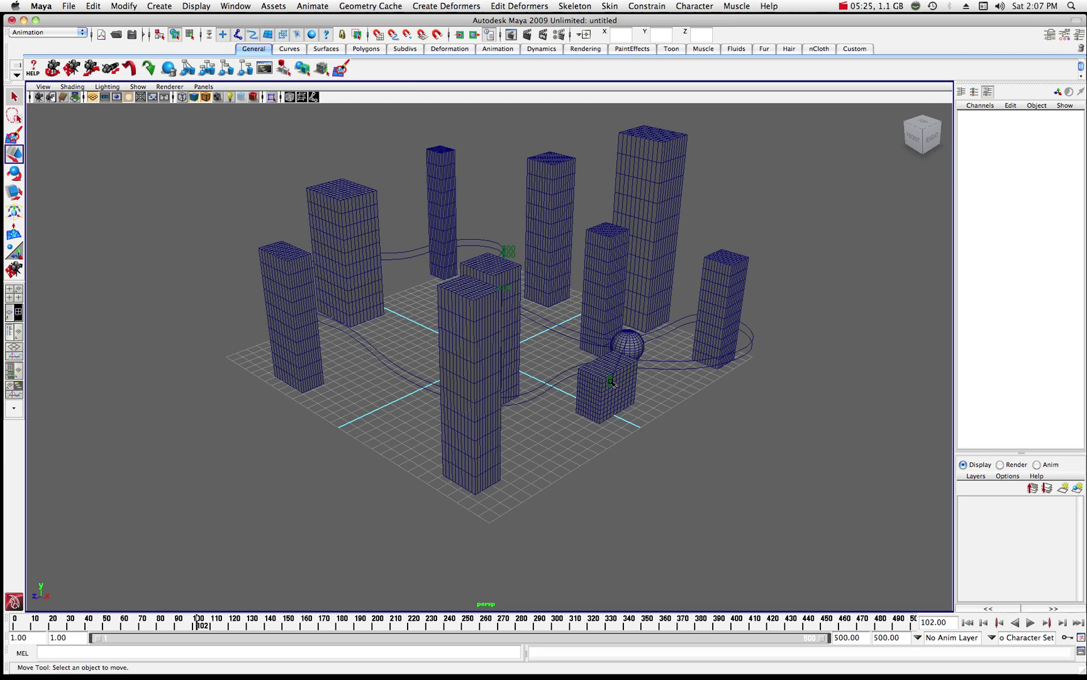
{"action": "scroll", "coordinate": [611, 382], "scroll_direction": "up", "scroll_amount": 3}
Step: Select camera1, play briefly, return to frame 1, and orbit the view around the city
{"action": "scroll", "coordinate": [719, 393], "scroll_direction": "up", "scroll_amount": 4}
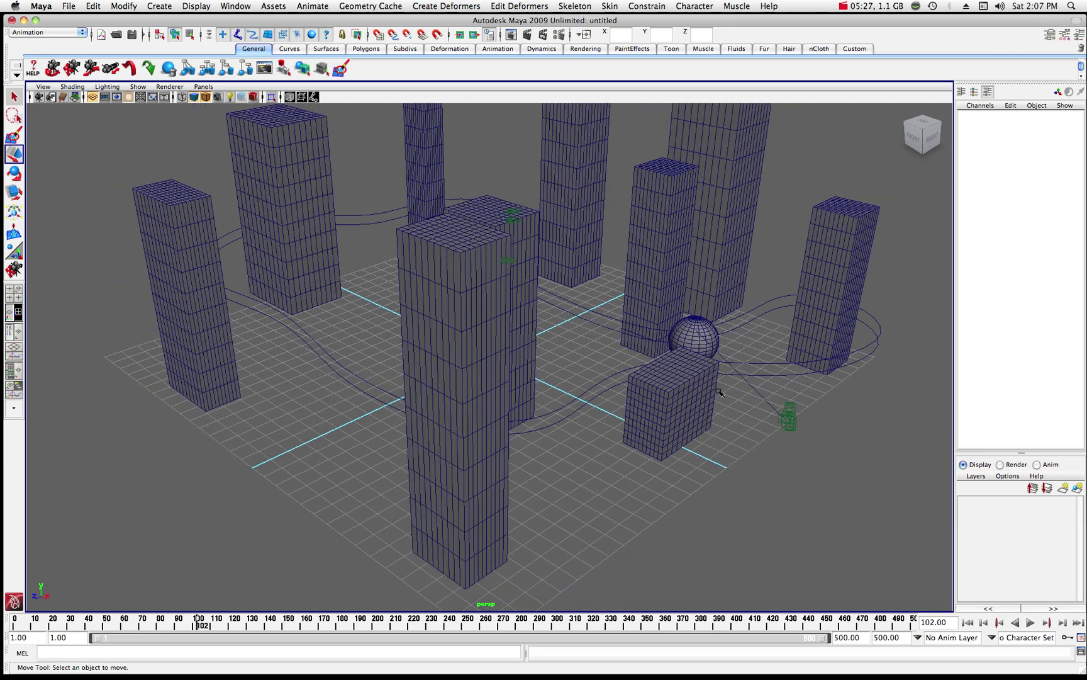
{"action": "left_click", "coordinate": [789, 419]}
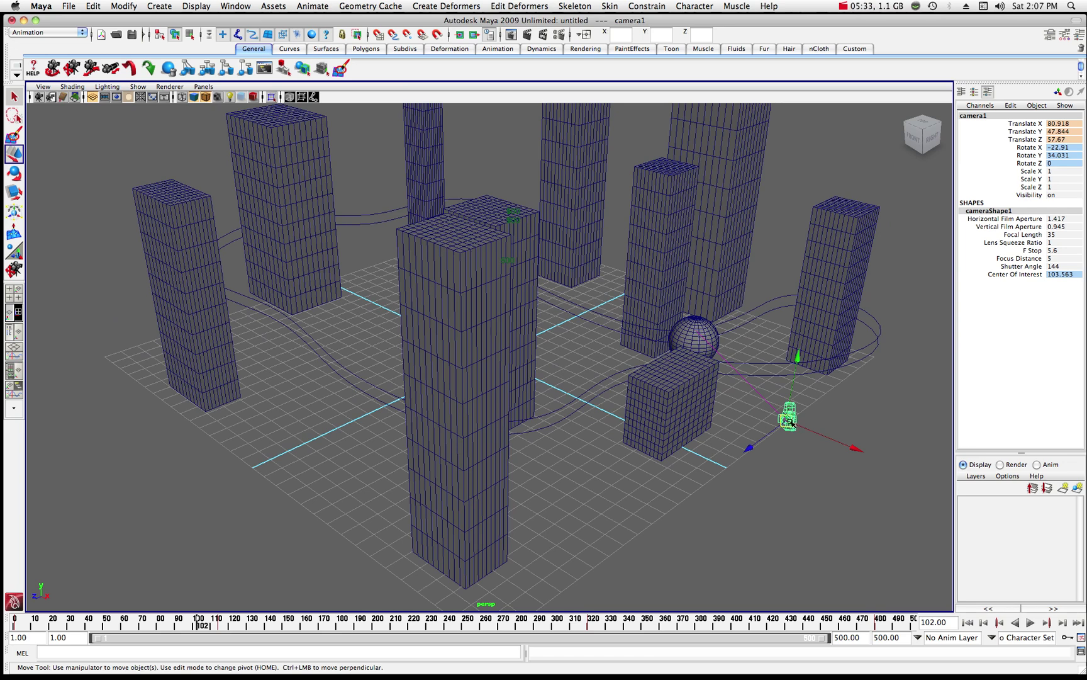
{"action": "key", "text": "alt+v"}
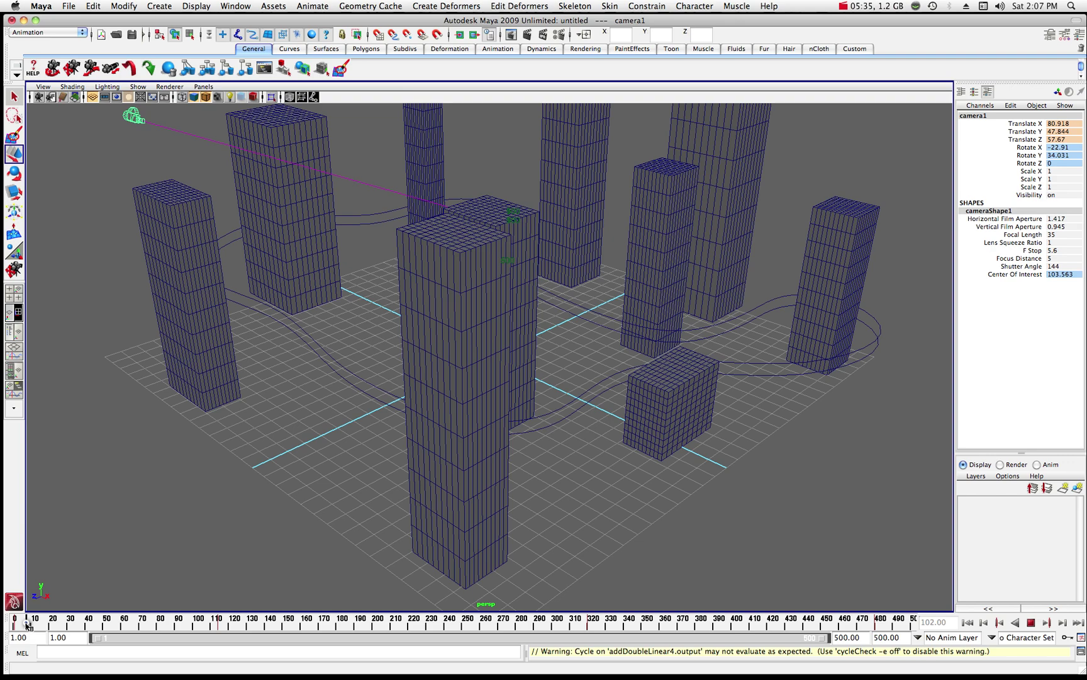
{"action": "left_click", "coordinate": [11, 625]}
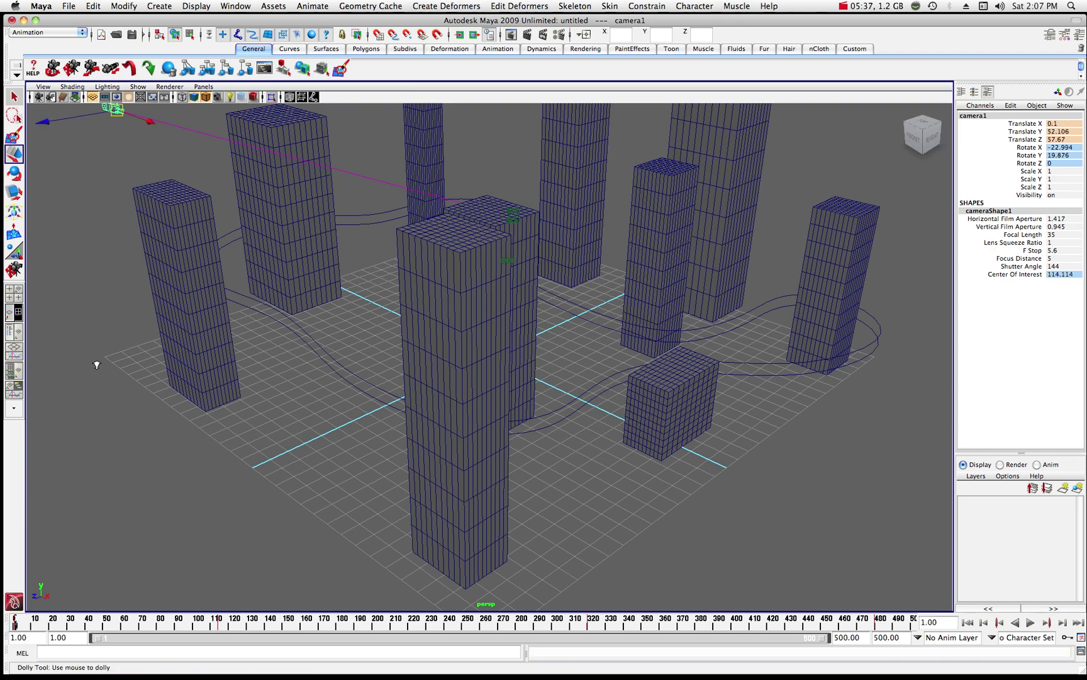
{"action": "left_click_drag", "start_coordinate": [97, 365], "coordinate": [184, 337], "text": "alt"}
{"action": "left_click_drag", "start_coordinate": [180, 166], "coordinate": [183, 168], "text": "alt"}
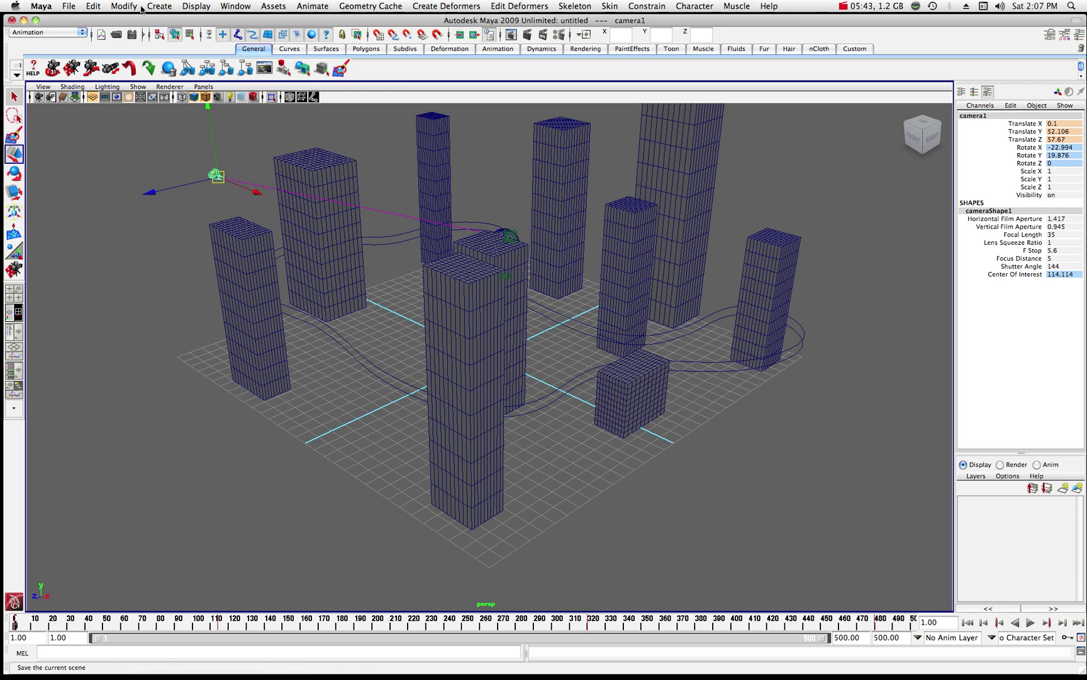
Step: Cut camera1's Translate X, Y and Z keyframes with Edit > Keys > Cut Keys
{"action": "left_click", "coordinate": [93, 6]}
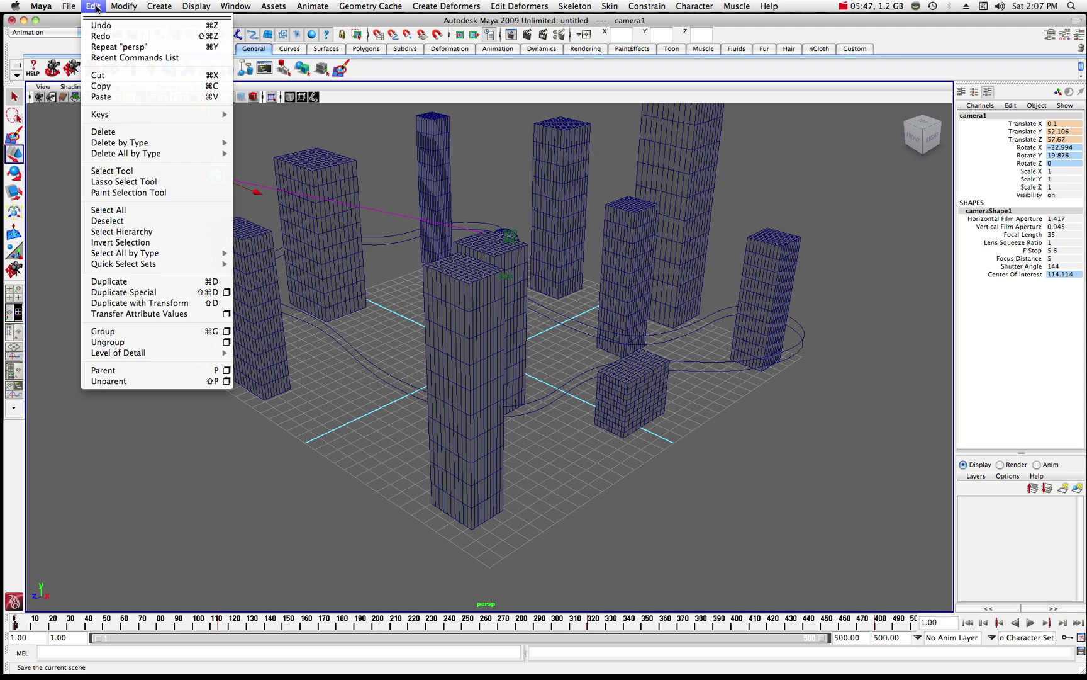
{"action": "mouse_move", "coordinate": [108, 115]}
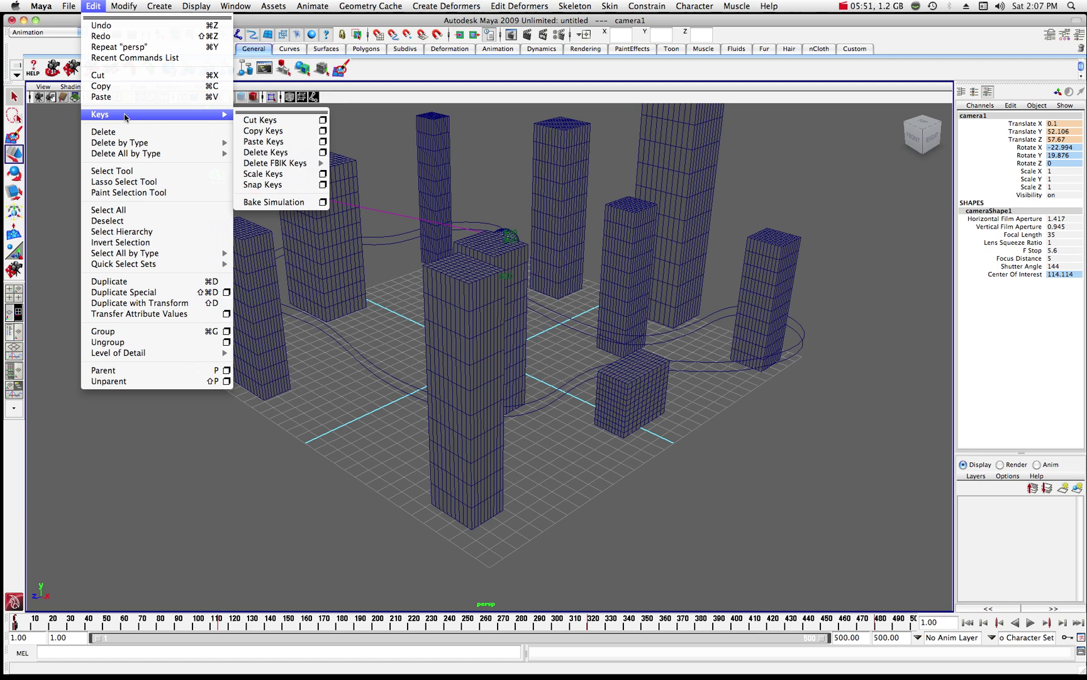
{"action": "left_click", "coordinate": [269, 120]}
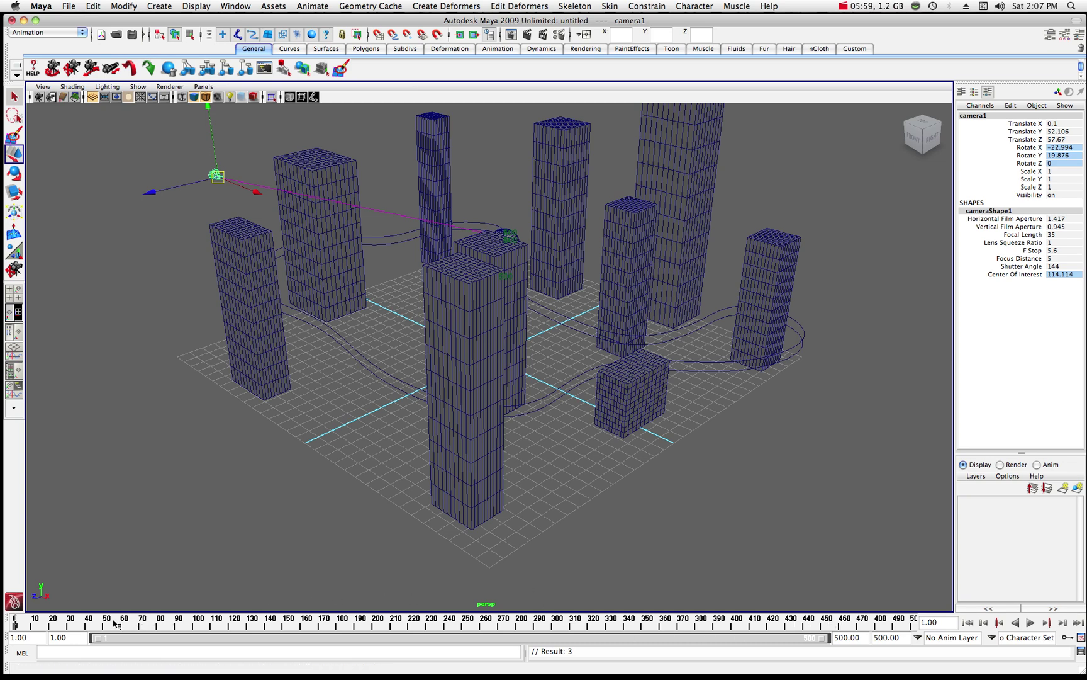
Step: Rewind to frame 1 and key camera1's Translate X, Y and Z there
{"action": "key", "text": "alt+v"}
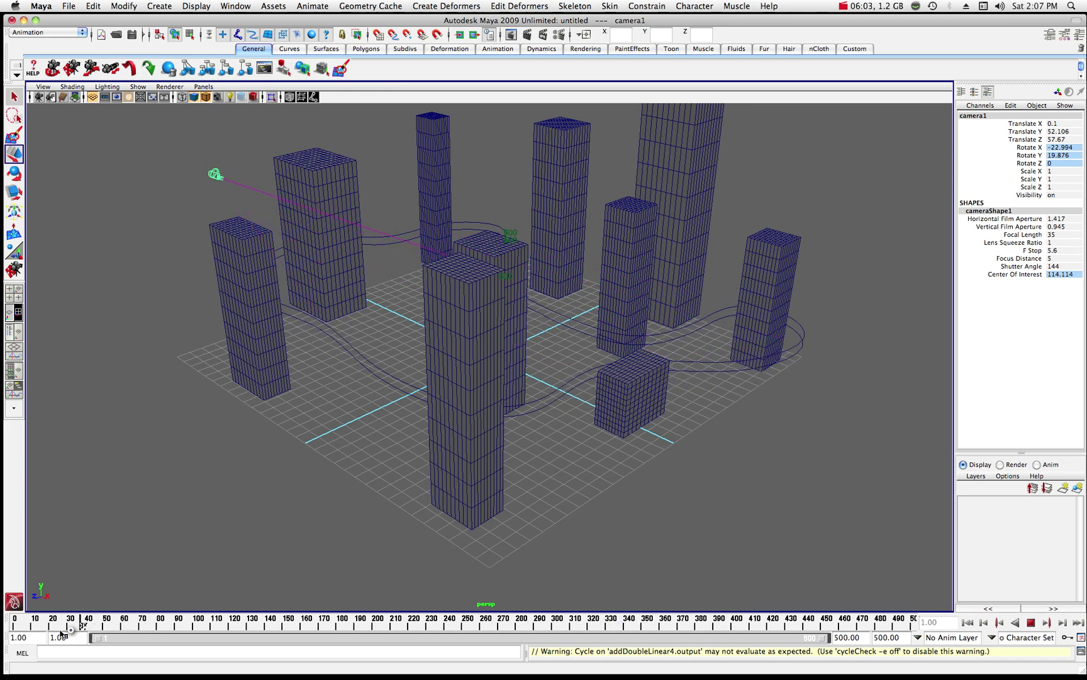
{"action": "left_click_drag", "start_coordinate": [61, 631], "coordinate": [14, 628]}
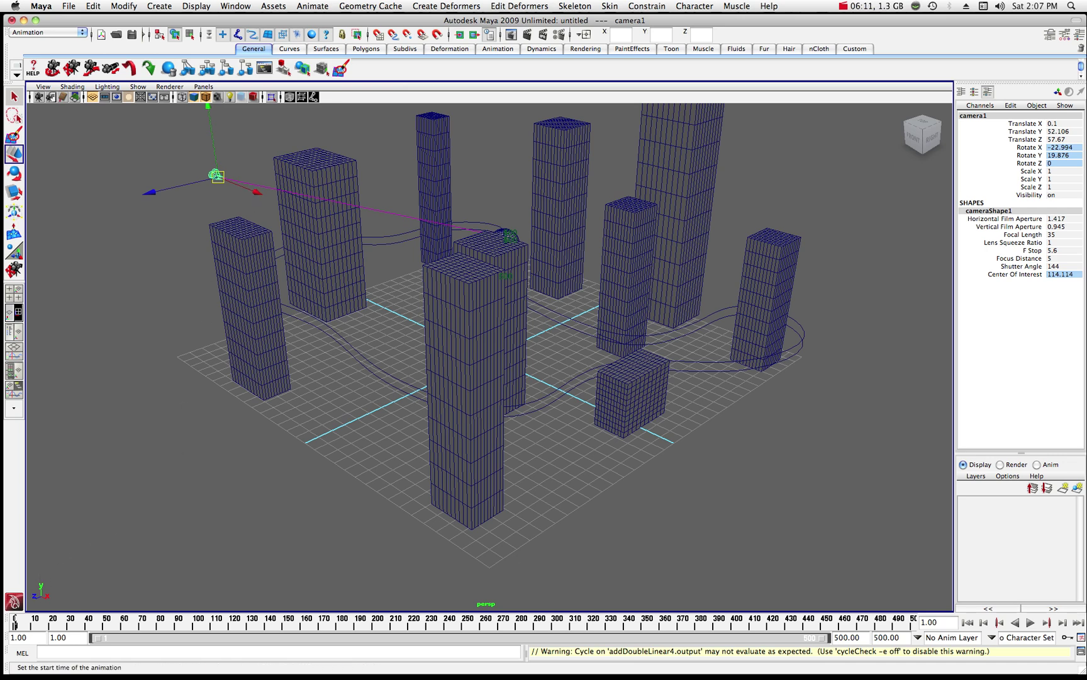
{"action": "left_click_drag", "start_coordinate": [36, 622], "coordinate": [15, 624]}
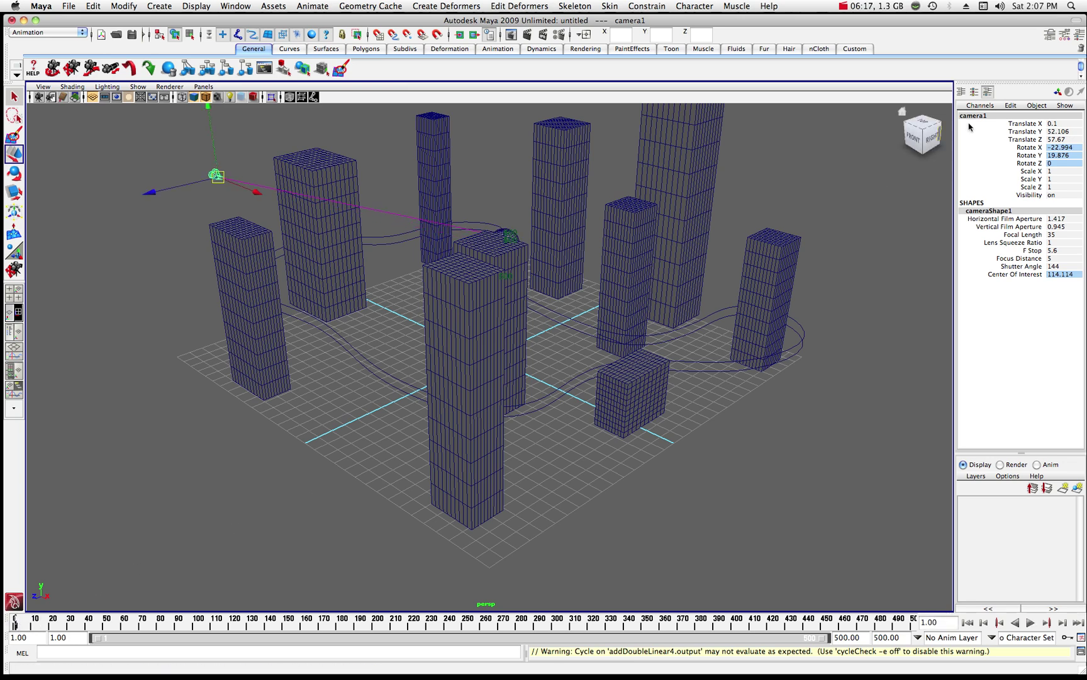
{"action": "left_click", "coordinate": [1028, 124]}
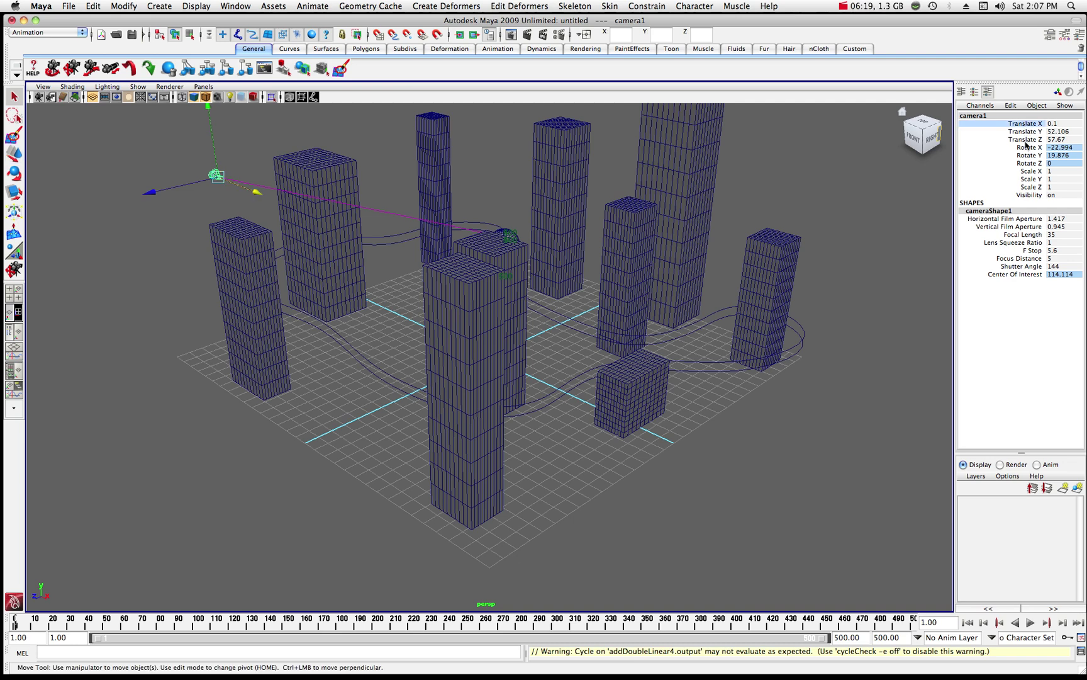
{"action": "left_click", "coordinate": [1027, 140], "text": "shift"}
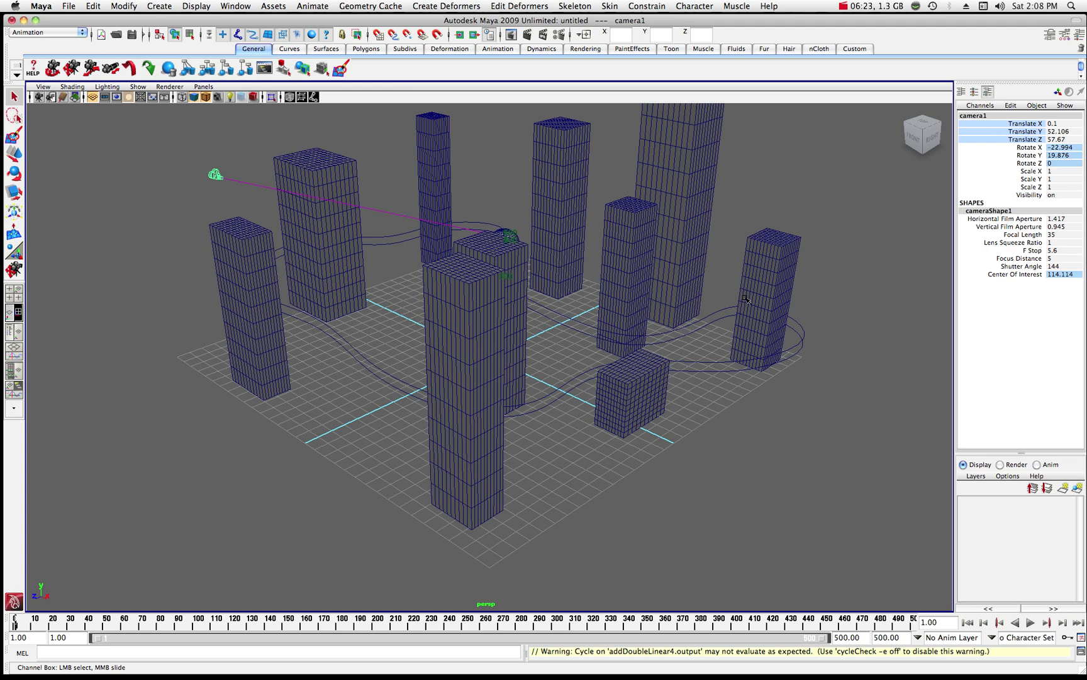
{"action": "key", "text": "shift+w"}
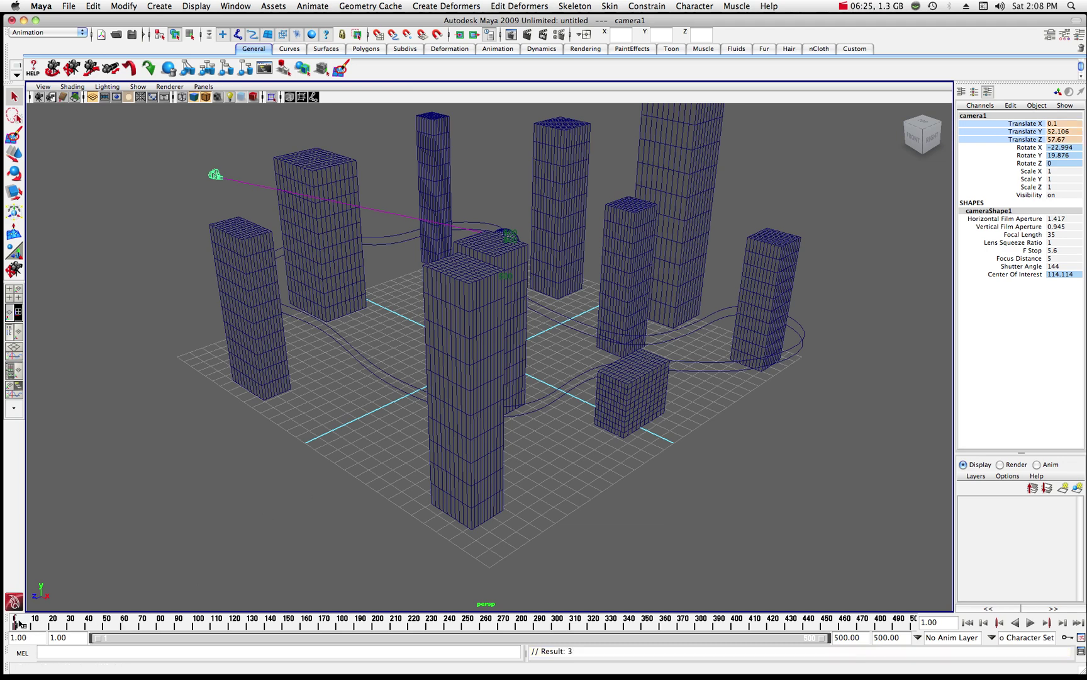
Step: Near frame 500, move camera1 low and right across the city, then play back to frame 321
{"action": "left_click_drag", "start_coordinate": [19, 623], "coordinate": [918, 620]}
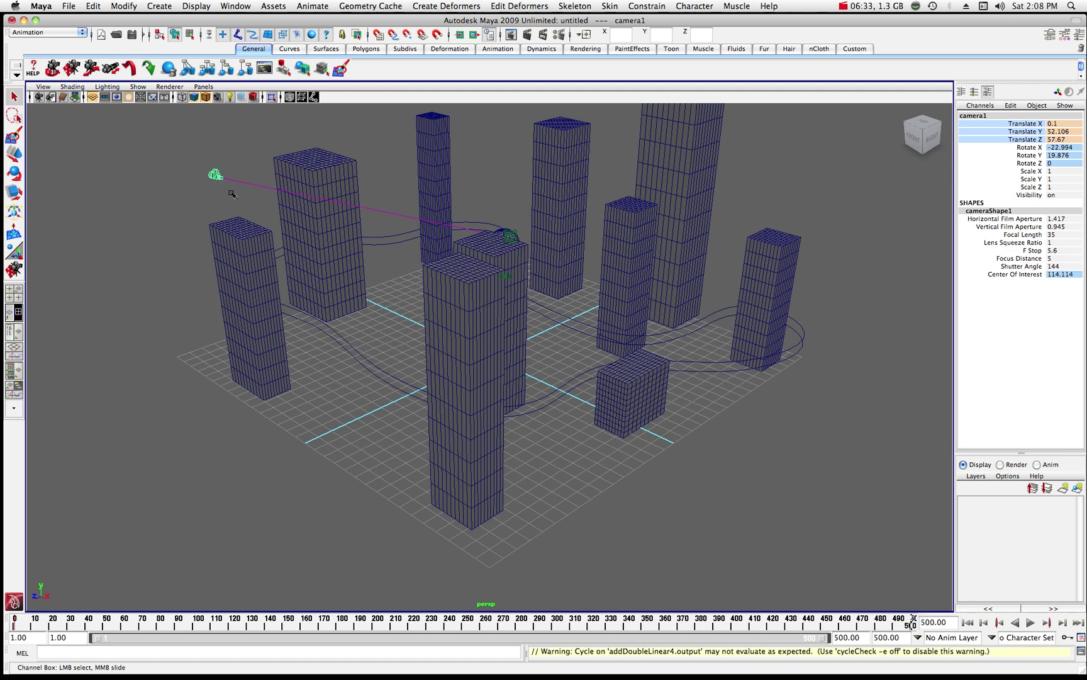
{"action": "left_click", "coordinate": [14, 153]}
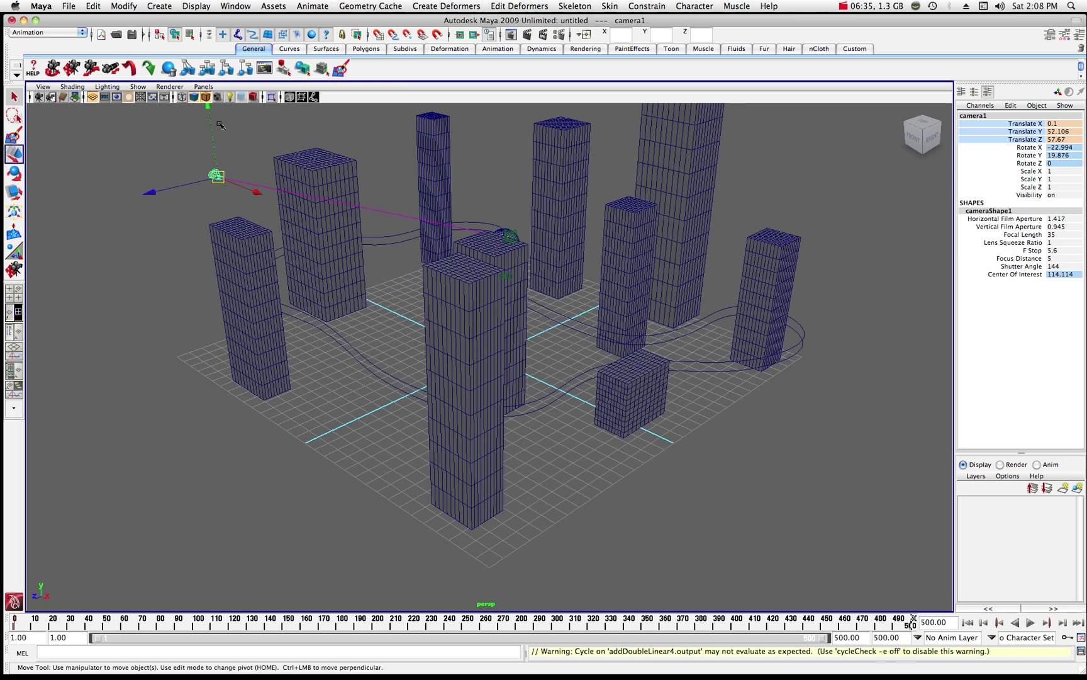
{"action": "left_click_drag", "start_coordinate": [210, 111], "coordinate": [534, 403]}
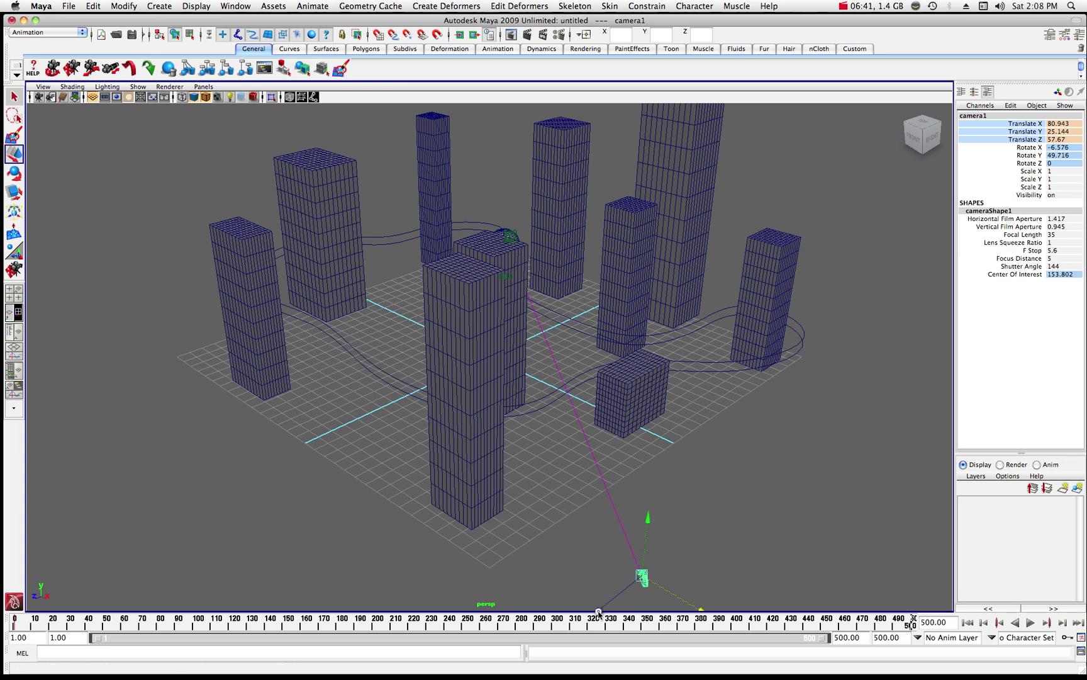
{"action": "left_click_drag", "start_coordinate": [598, 612], "coordinate": [692, 540]}
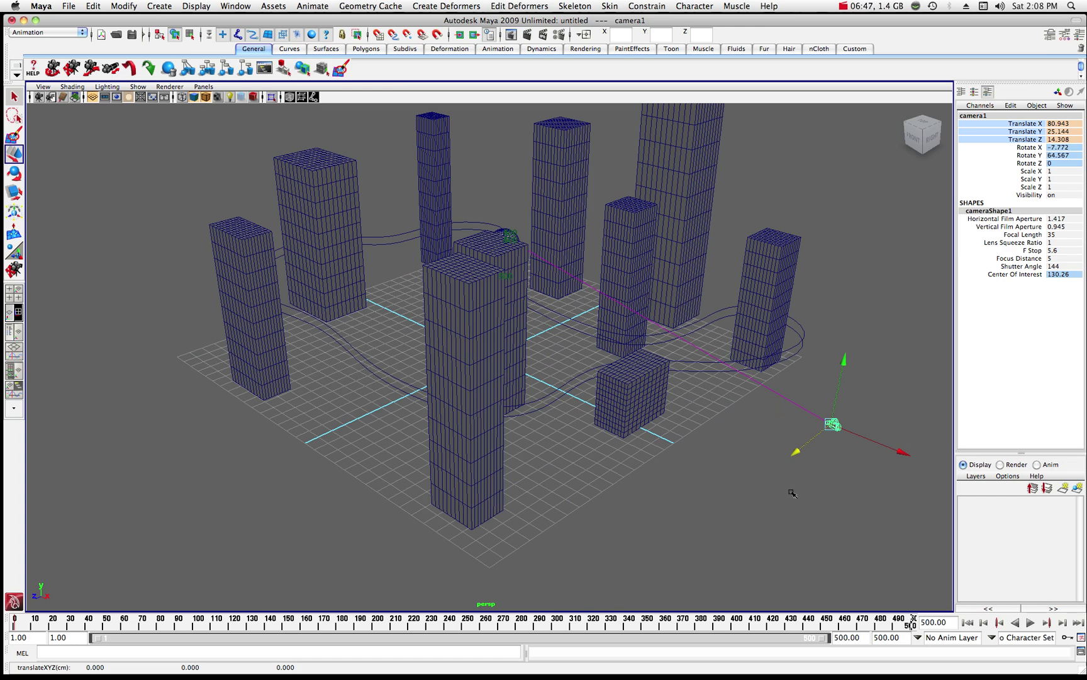
{"action": "left_click", "coordinate": [1034, 622]}
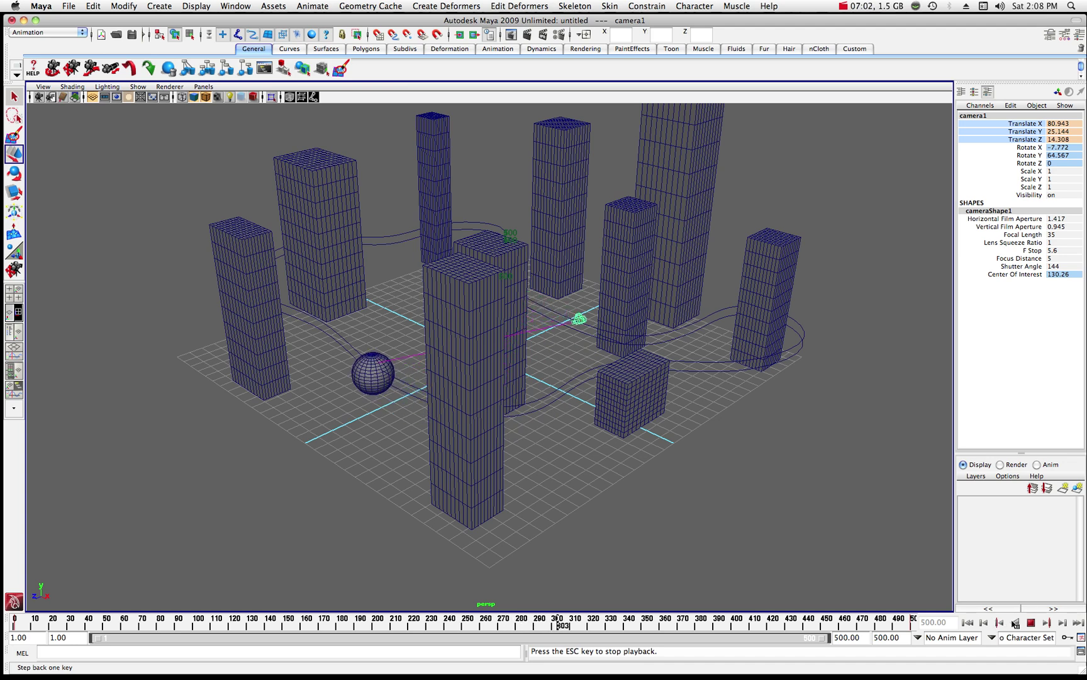
{"action": "key", "text": "Escape"}
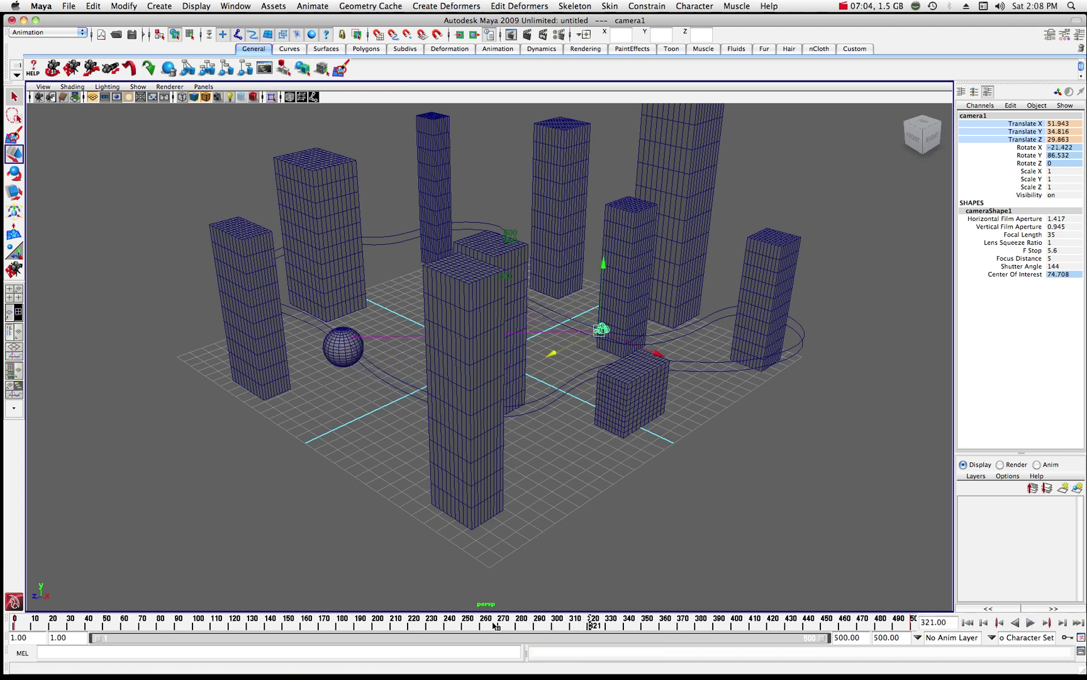
Step: Look through camera1, stop playback at frame 28, and dolly the camera back to show more buildings
{"action": "left_click", "coordinate": [14, 623]}
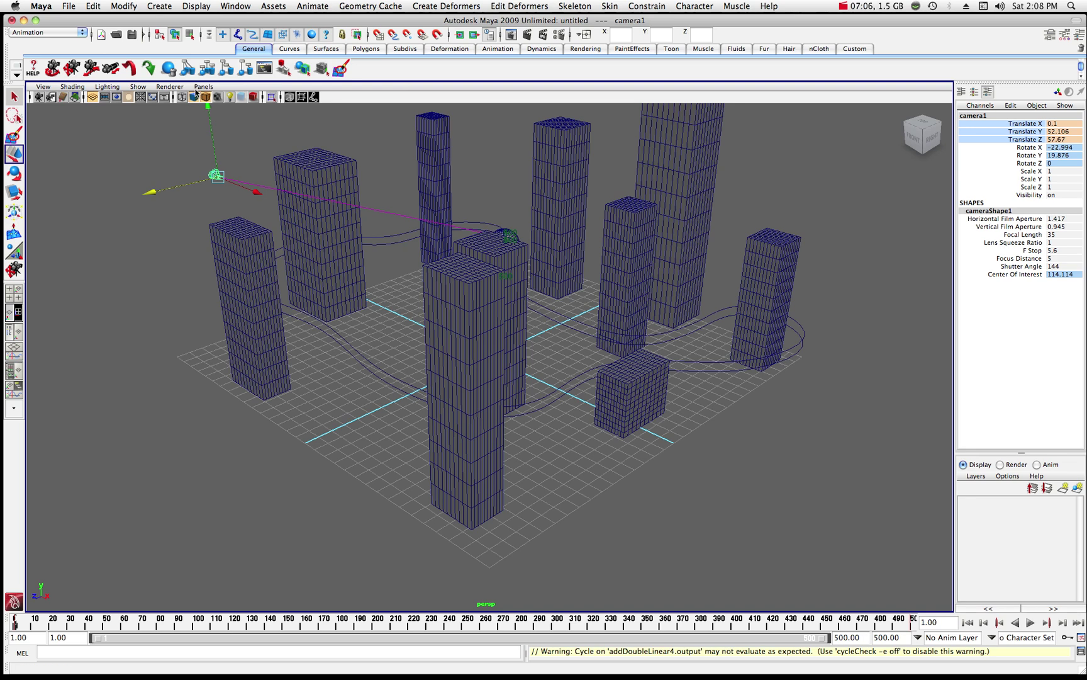
{"action": "left_click", "coordinate": [202, 88]}
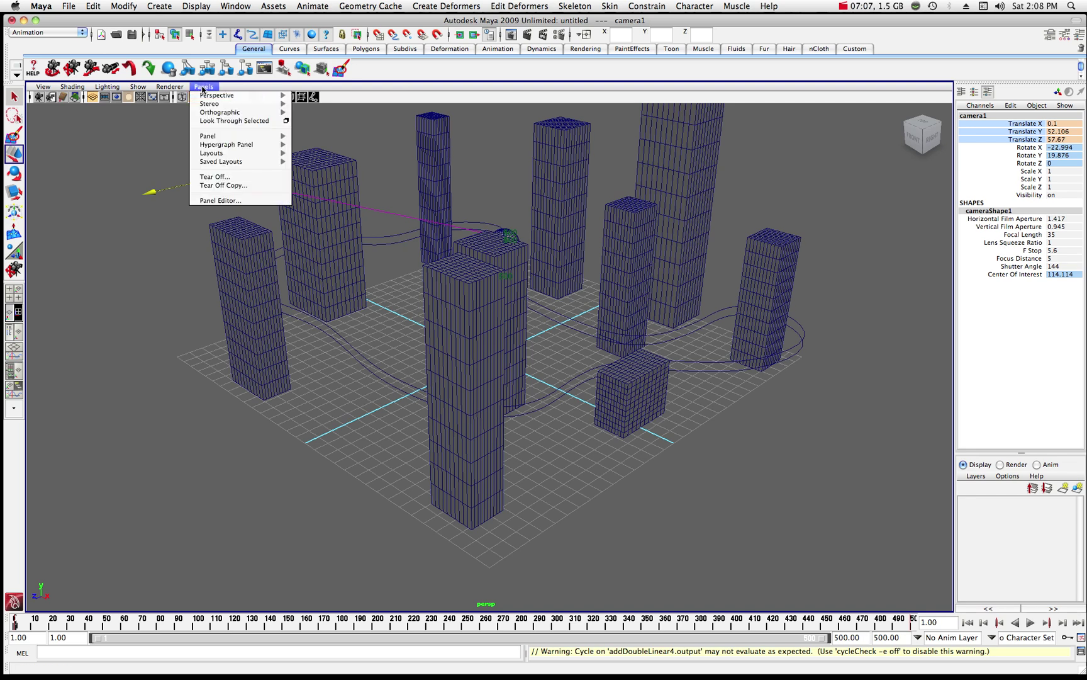
{"action": "left_click", "coordinate": [239, 121]}
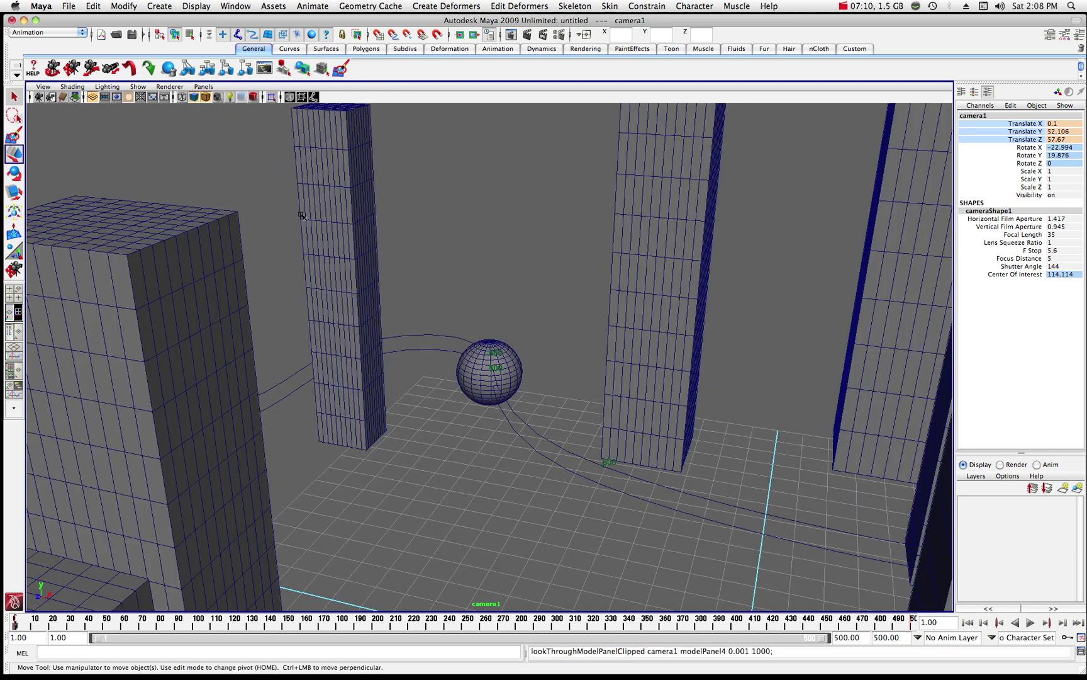
{"action": "left_click", "coordinate": [1031, 623]}
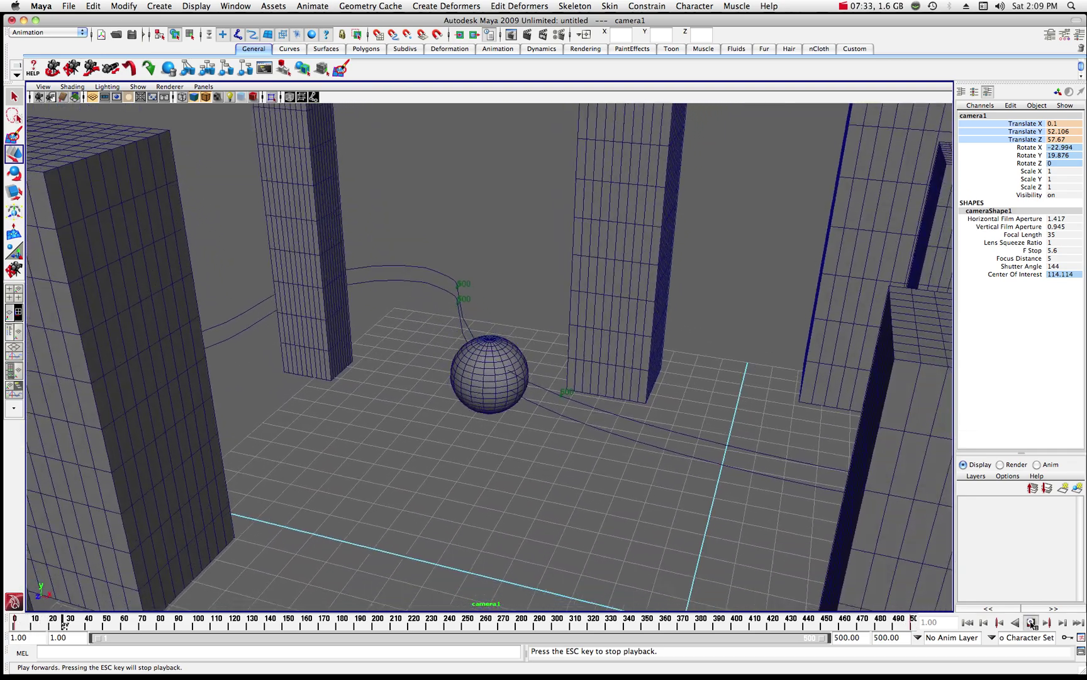
{"action": "left_click", "coordinate": [1032, 623]}
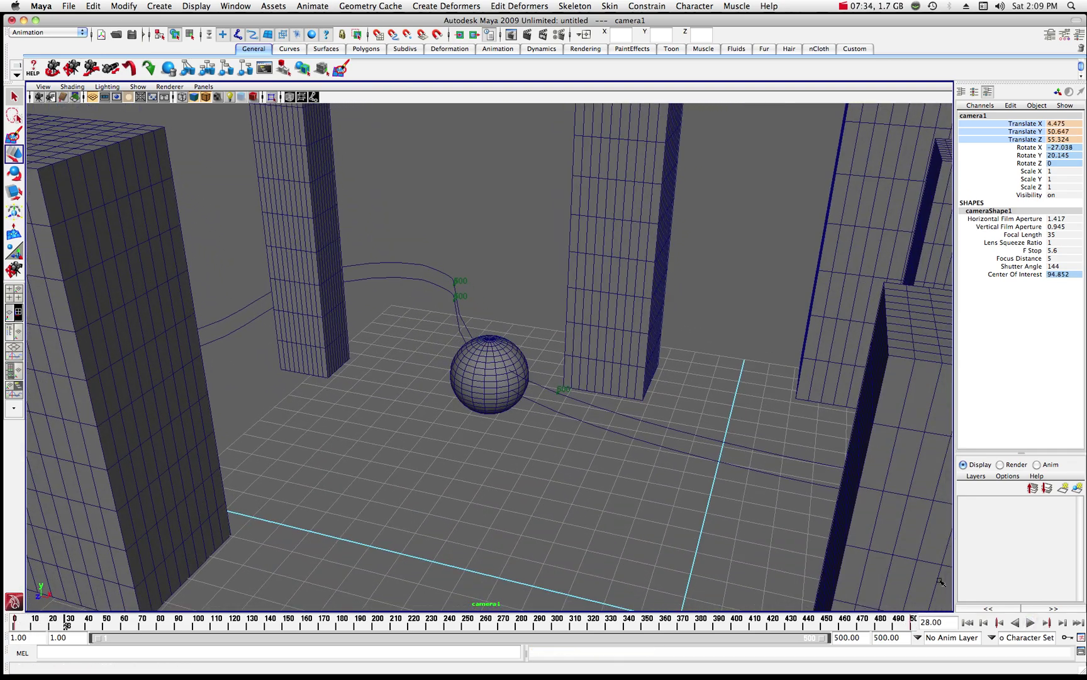
{"action": "scroll", "coordinate": [360, 308], "scroll_direction": "down", "scroll_amount": 10}
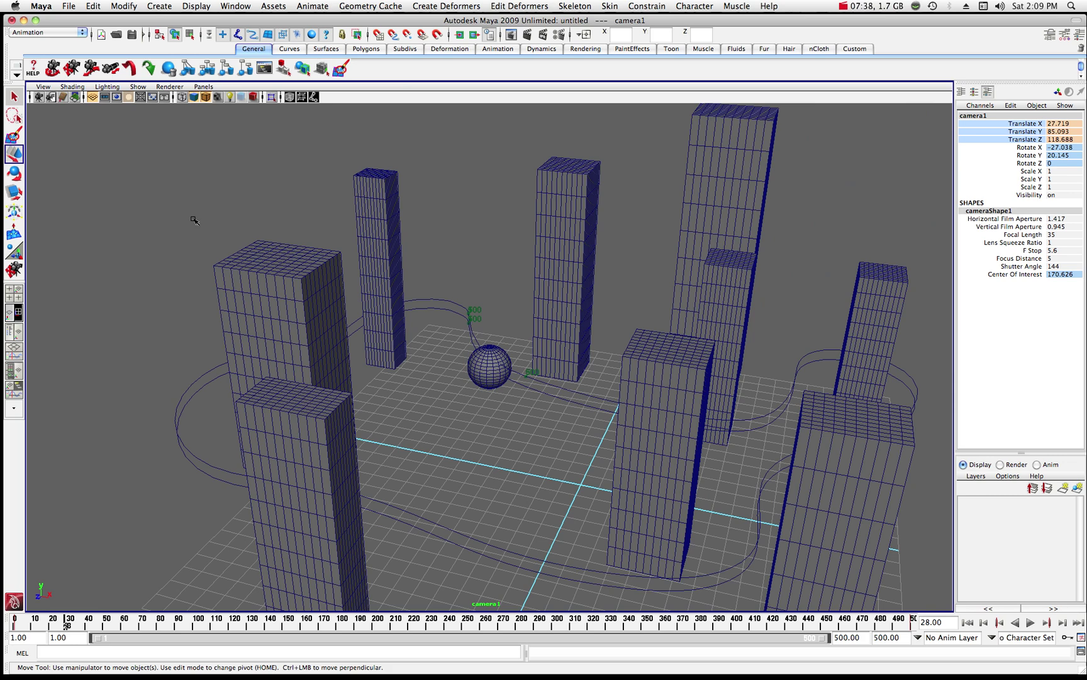
Step: Lift curve1's control vertex 16 up to Y 20.191 so the path arcs upward
{"action": "left_click", "coordinate": [194, 219]}
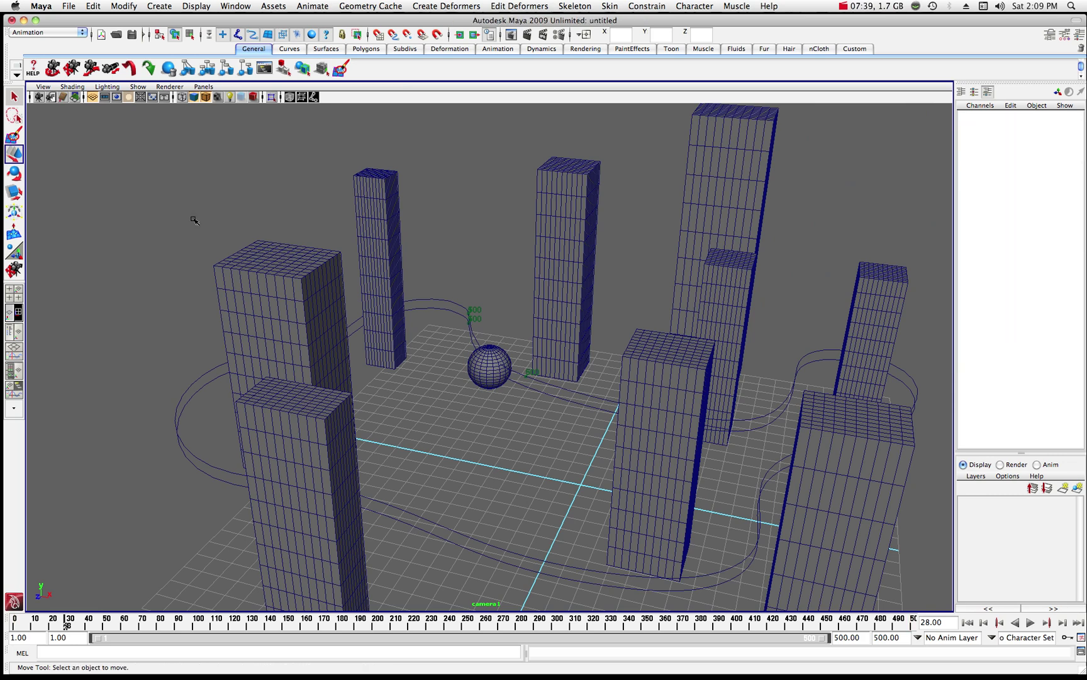
{"action": "left_click", "coordinate": [434, 309]}
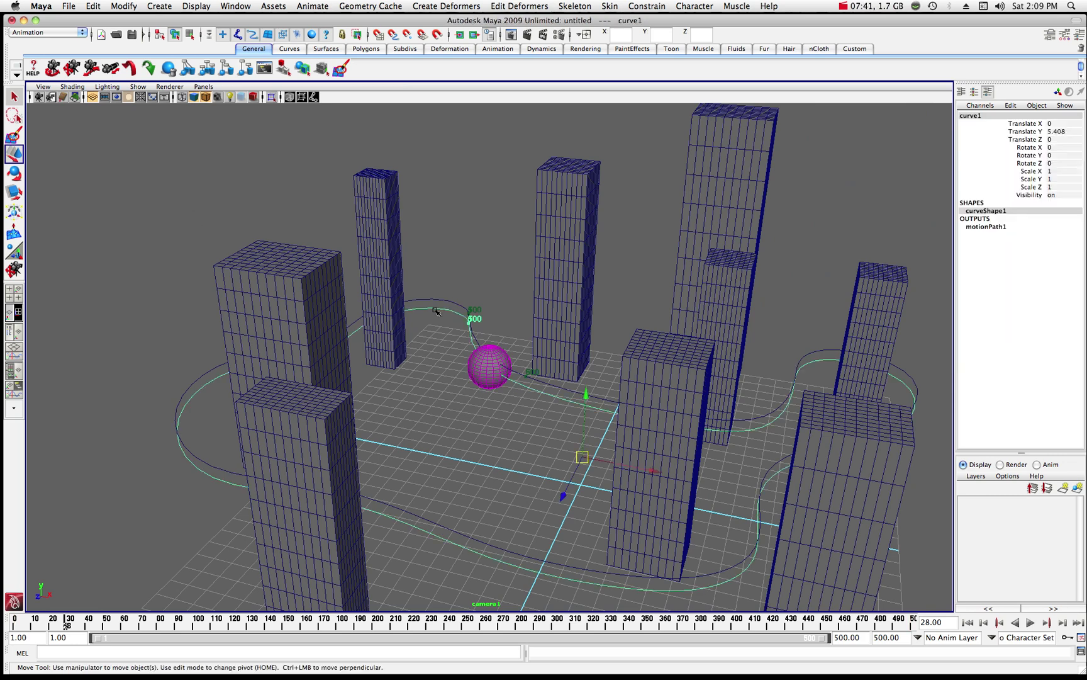
{"action": "right_click", "coordinate": [202, 388]}
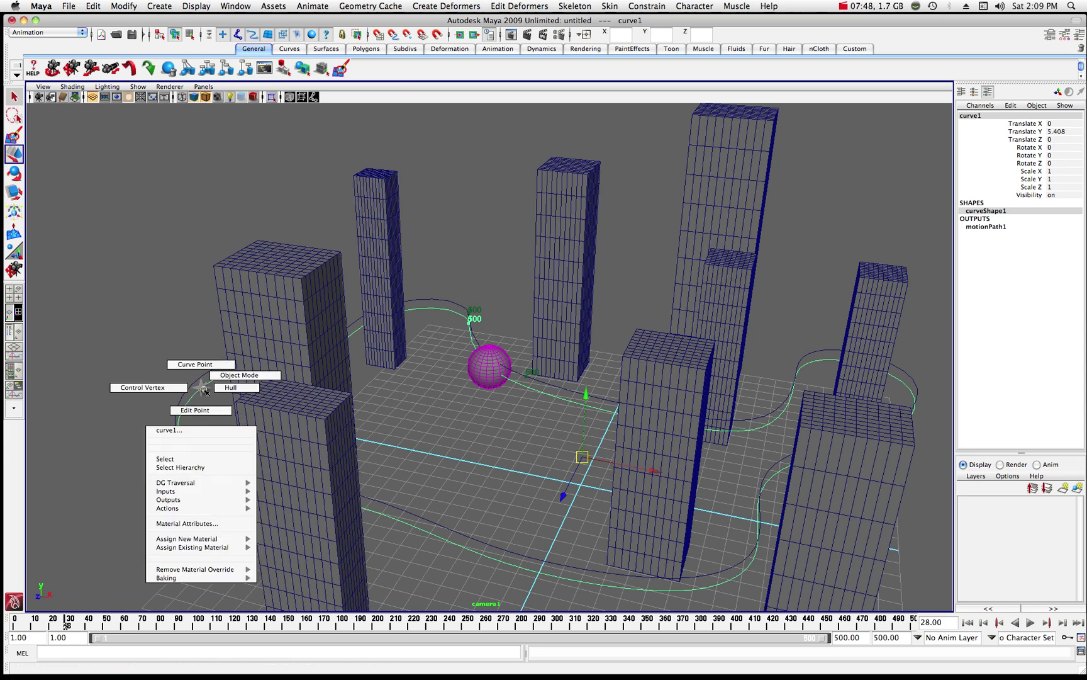
{"action": "left_click", "coordinate": [180, 388]}
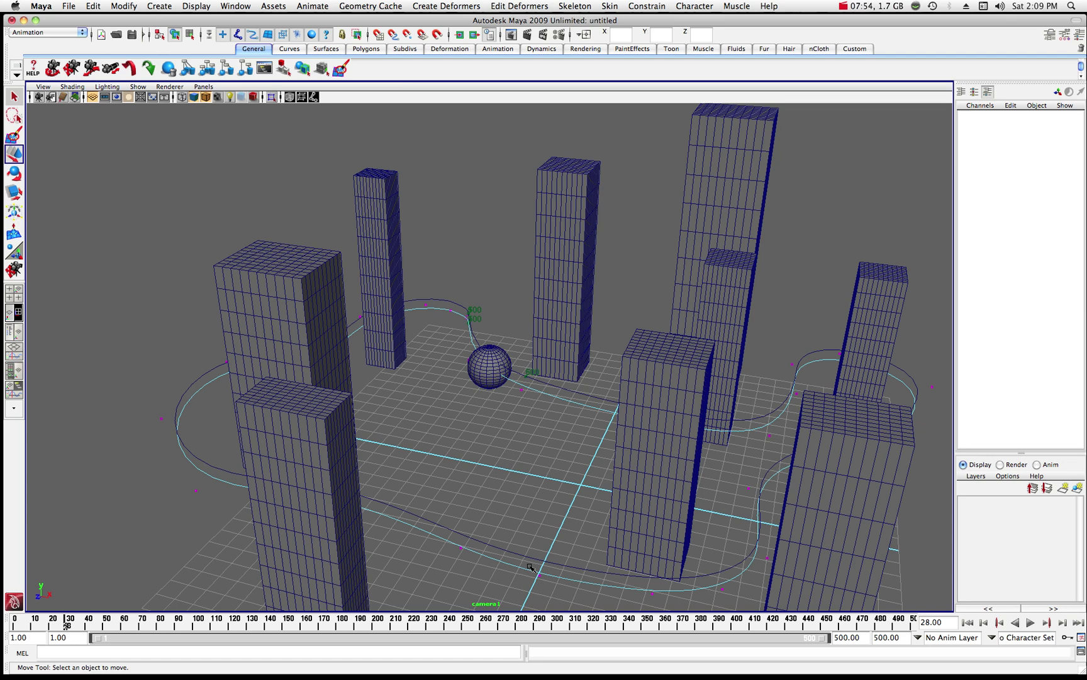
{"action": "left_click_drag", "start_coordinate": [548, 585], "coordinate": [550, 587]}
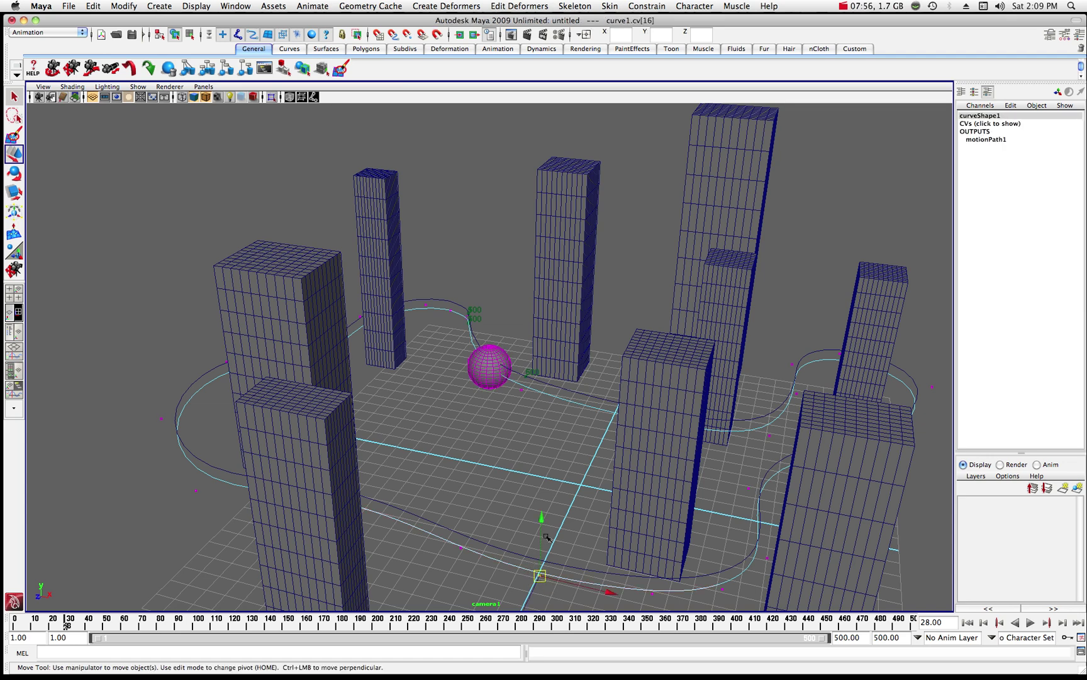
{"action": "left_click_drag", "start_coordinate": [543, 520], "coordinate": [544, 438]}
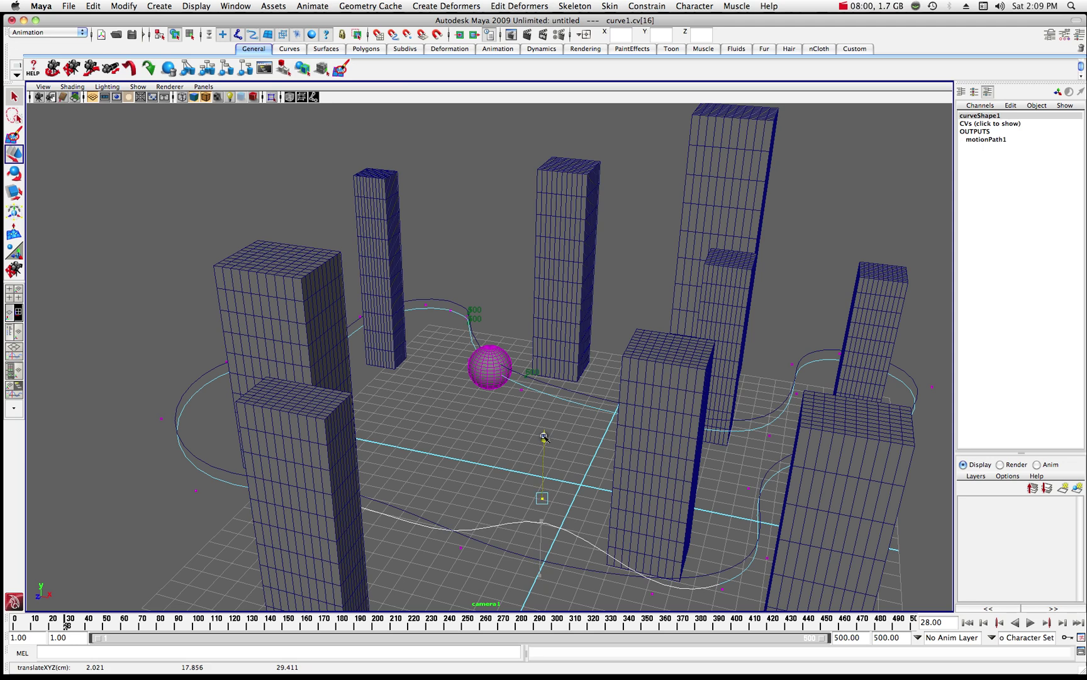
{"action": "left_click_drag", "start_coordinate": [545, 435], "coordinate": [548, 420]}
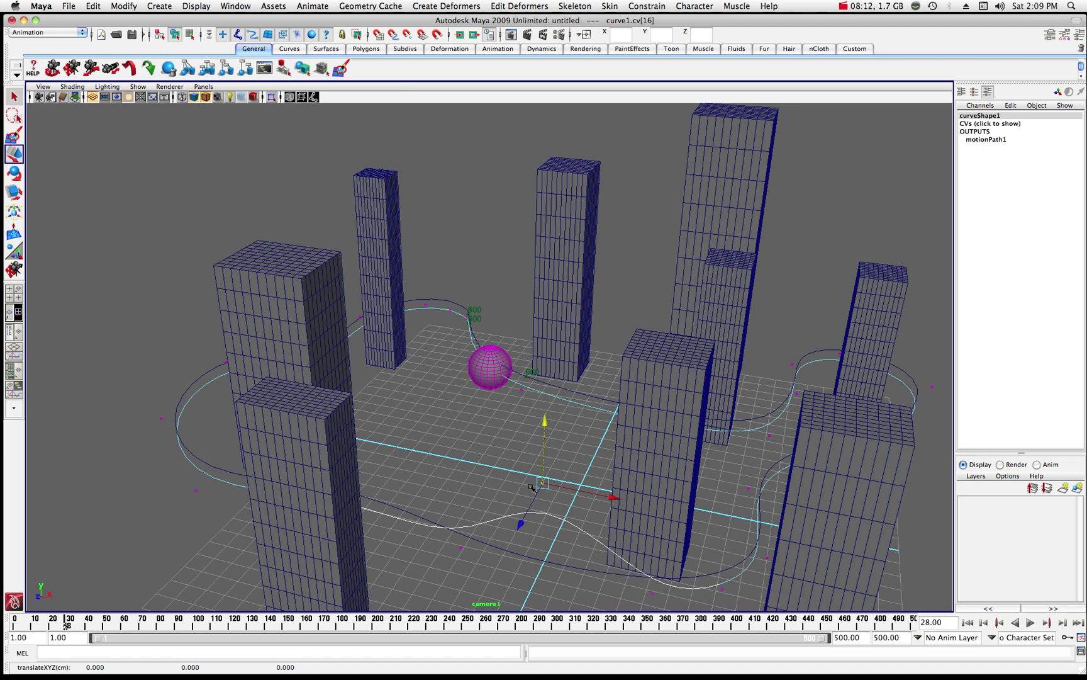
{"action": "left_click", "coordinate": [155, 315]}
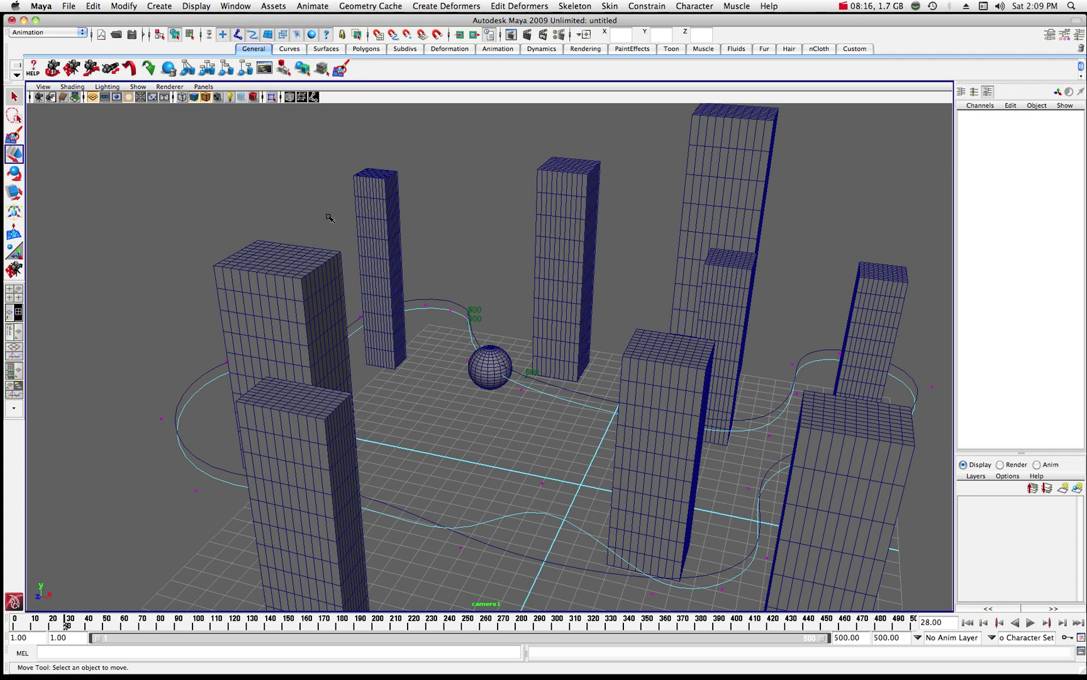
Step: Tumble the view and scrub the timeline forward to about frame 335
{"action": "left_click_drag", "start_coordinate": [296, 315], "coordinate": [311, 306]}
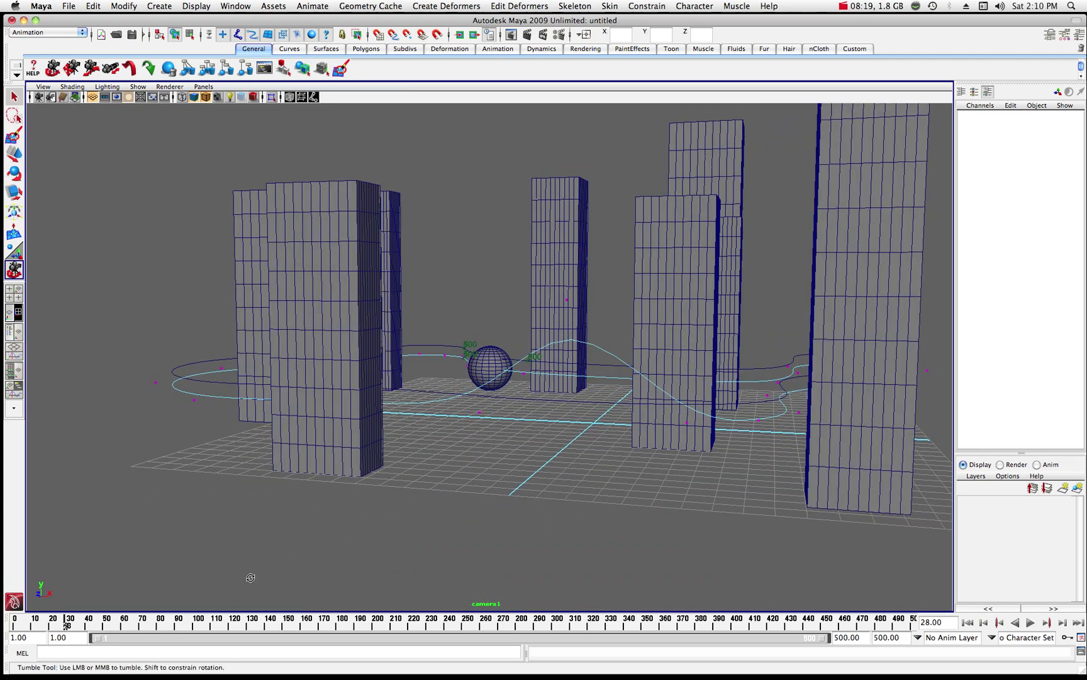
{"action": "mouse_move", "coordinate": [56, 624]}
{"action": "left_mouse_down"}
{"action": "mouse_move", "coordinate": [558, 610]}
{"action": "mouse_move", "coordinate": [481, 596]}
{"action": "mouse_move", "coordinate": [515, 594]}
{"action": "mouse_move", "coordinate": [615, 606]}
{"action": "mouse_move", "coordinate": [615, 622]}
{"action": "mouse_move", "coordinate": [579, 623]}
{"action": "mouse_move", "coordinate": [614, 622]}
{"action": "left_mouse_up"}
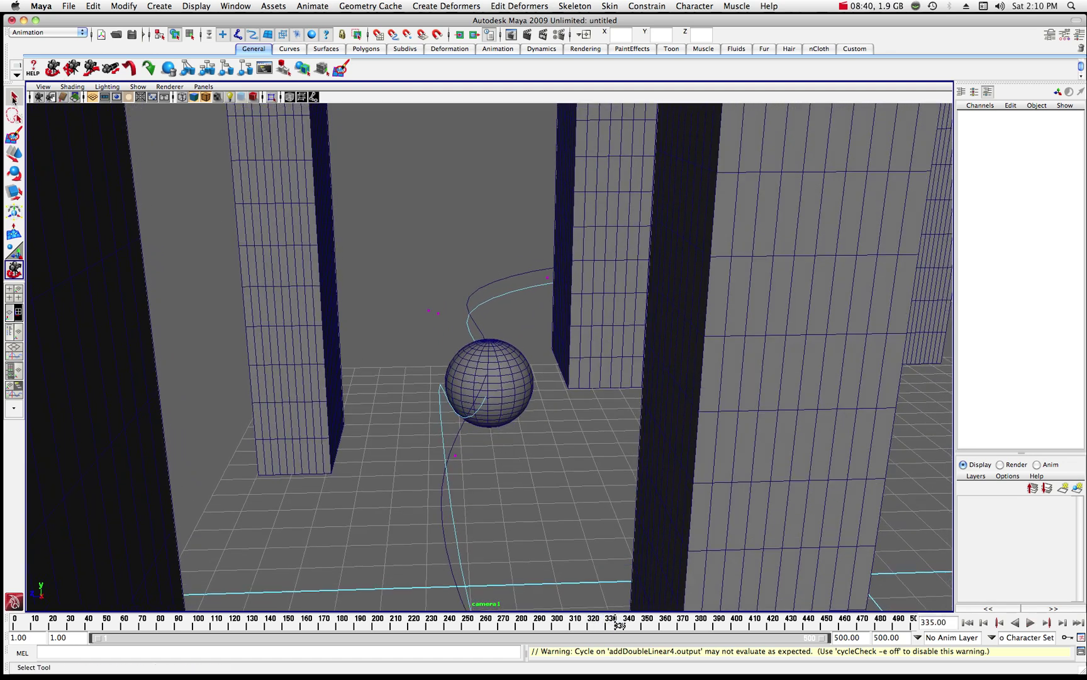
Step: Raise curve2's control vertex 17 so its path climbs near the sphere, then rewind to frame 9
{"action": "left_click", "coordinate": [13, 98]}
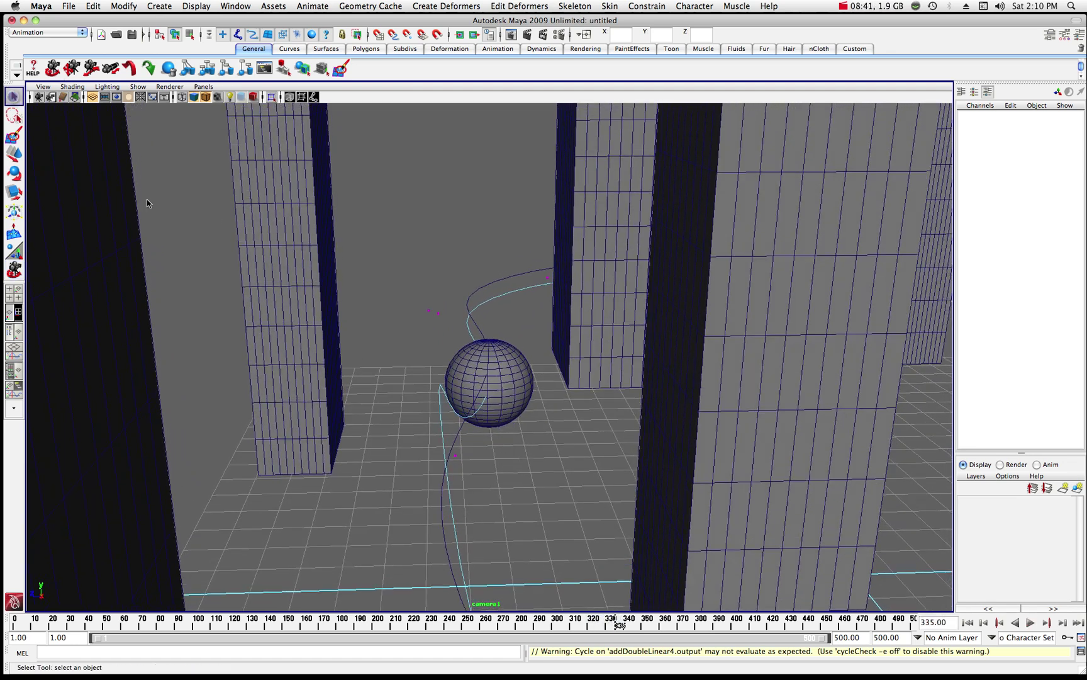
{"action": "left_click", "coordinate": [459, 435]}
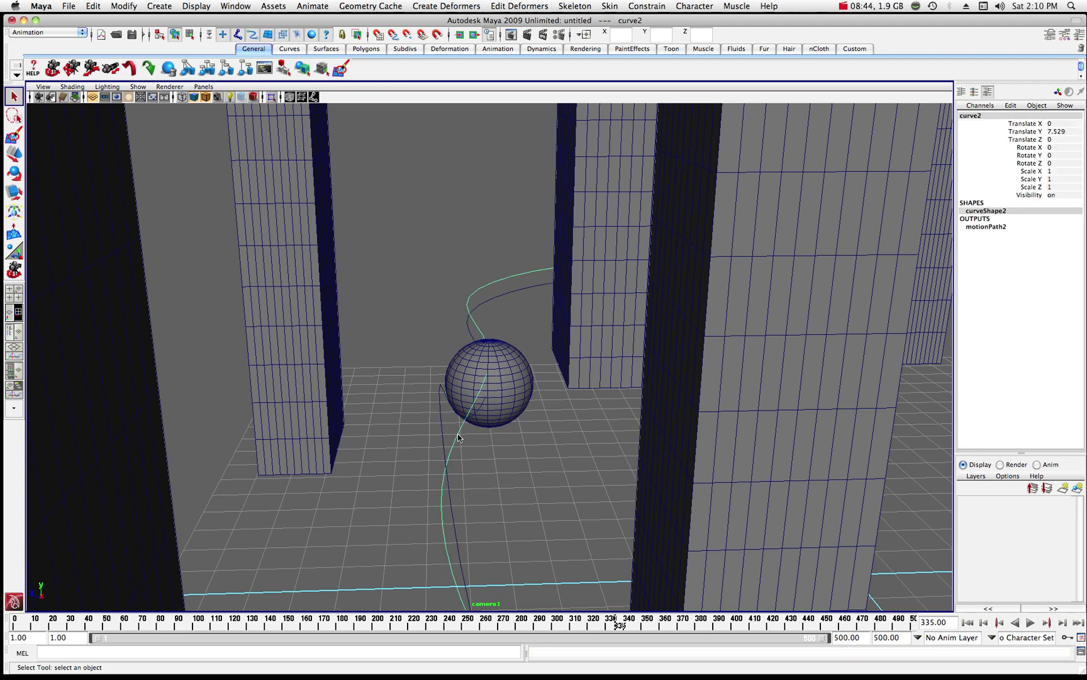
{"action": "right_click", "coordinate": [459, 435]}
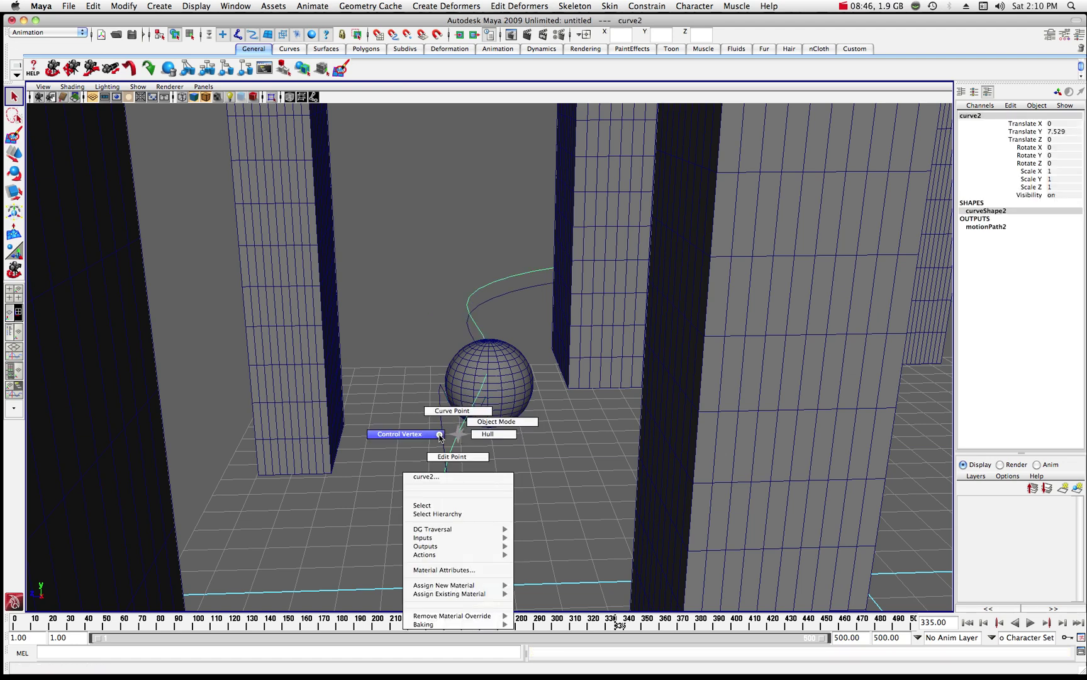
{"action": "left_click", "coordinate": [439, 434]}
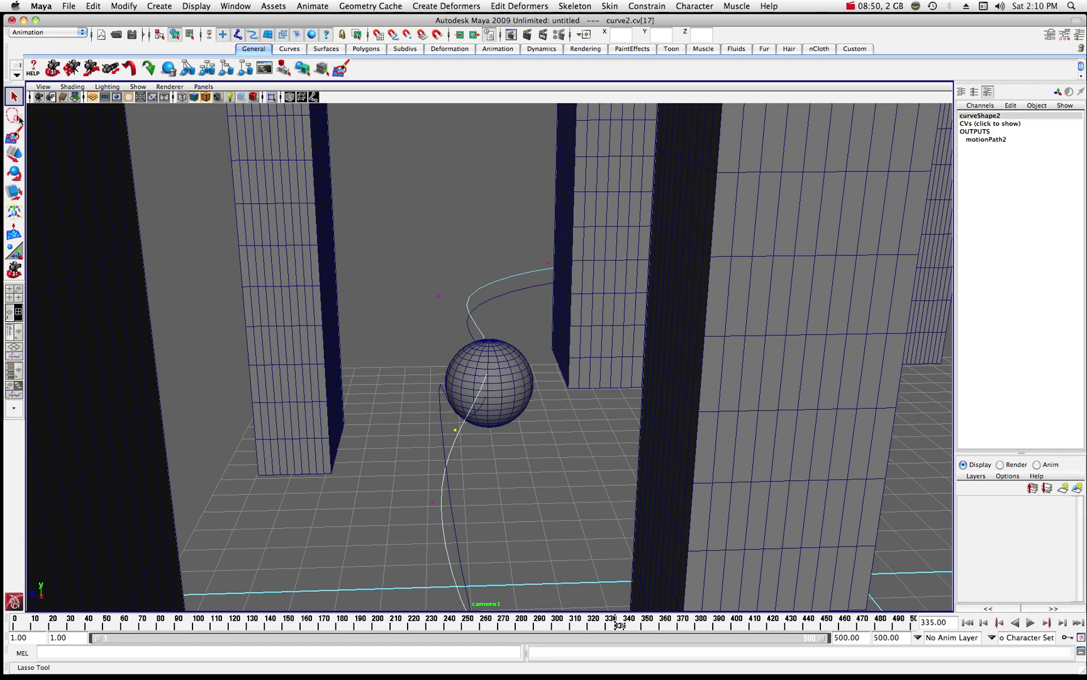
{"action": "left_click", "coordinate": [15, 152]}
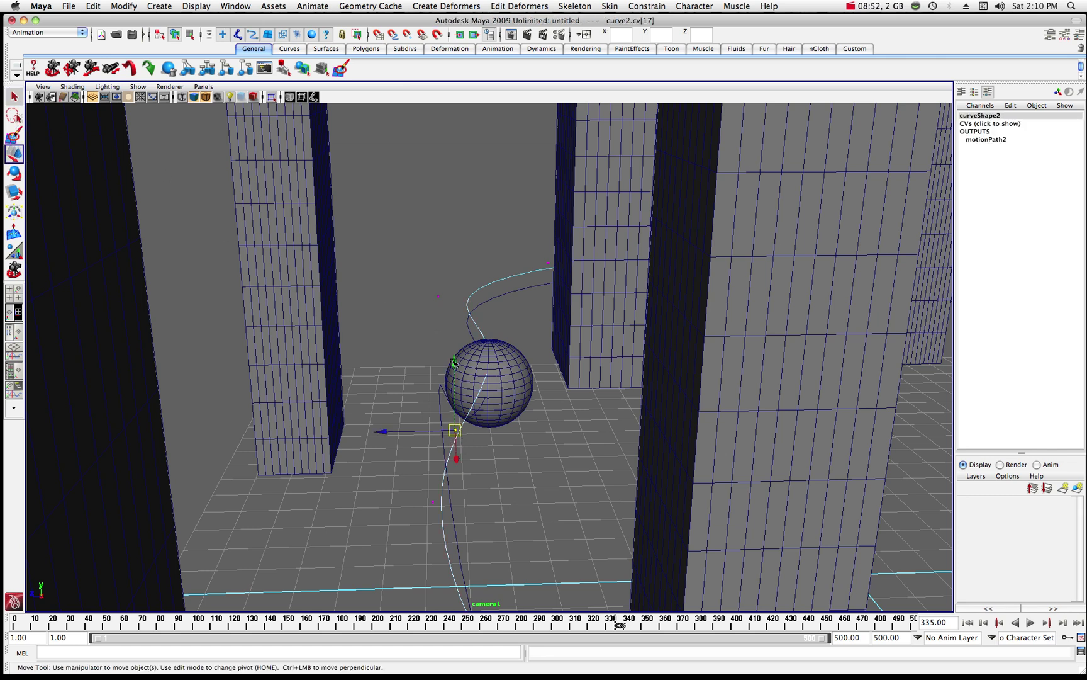
{"action": "left_click_drag", "start_coordinate": [454, 362], "coordinate": [442, 287]}
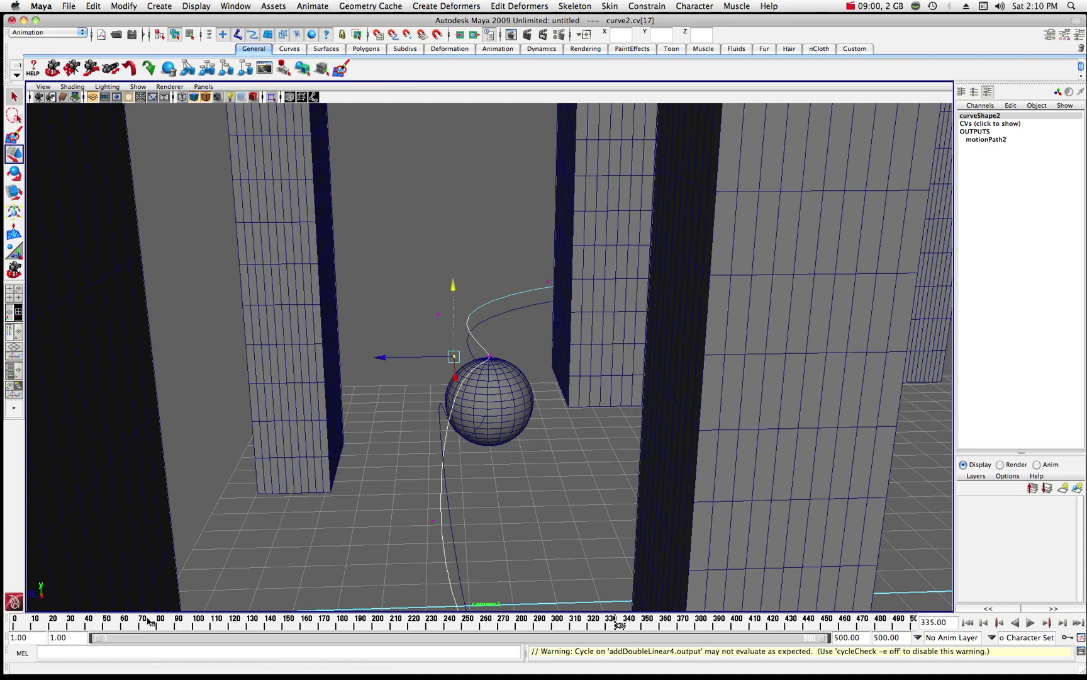
{"action": "left_click_drag", "start_coordinate": [149, 622], "coordinate": [30, 622]}
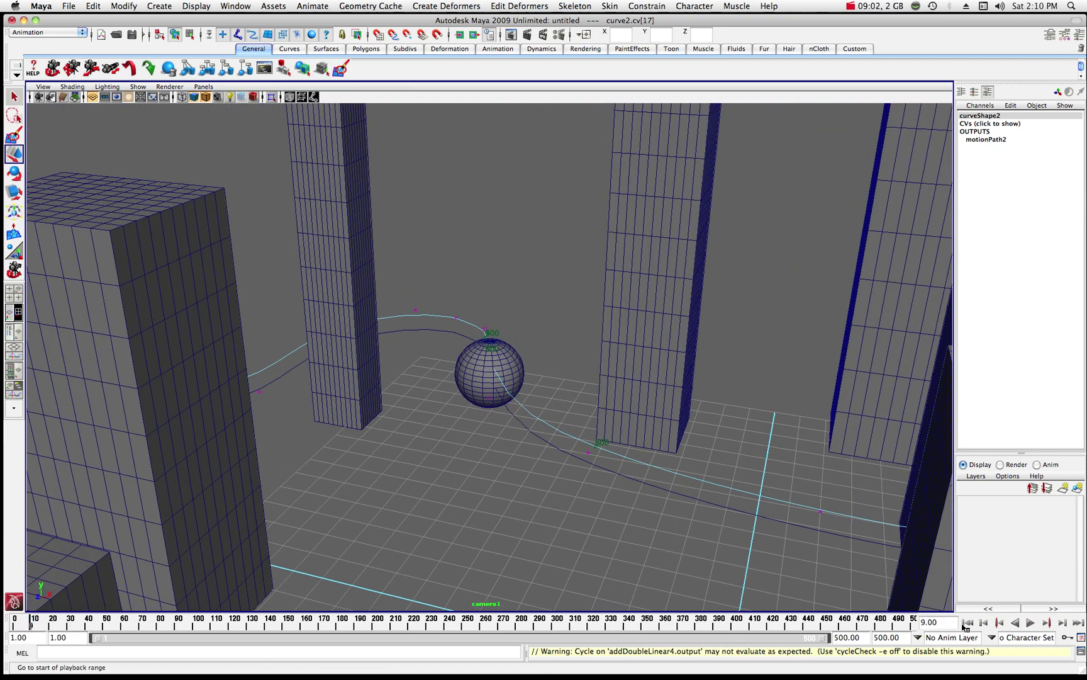
Step: Play the animation, pause at frame 309 to reframe the camera1 view, then resume playback
{"action": "left_click", "coordinate": [1031, 623]}
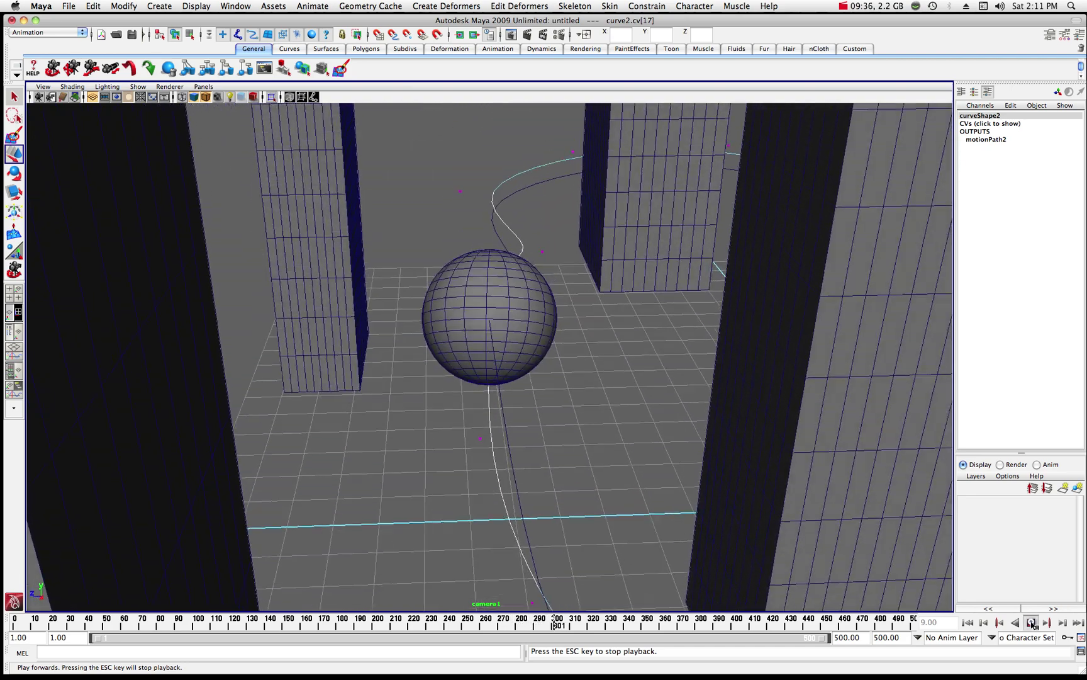
{"action": "left_click", "coordinate": [1033, 623]}
{"action": "scroll", "coordinate": [523, 367], "scroll_direction": "down", "scroll_amount": 5}
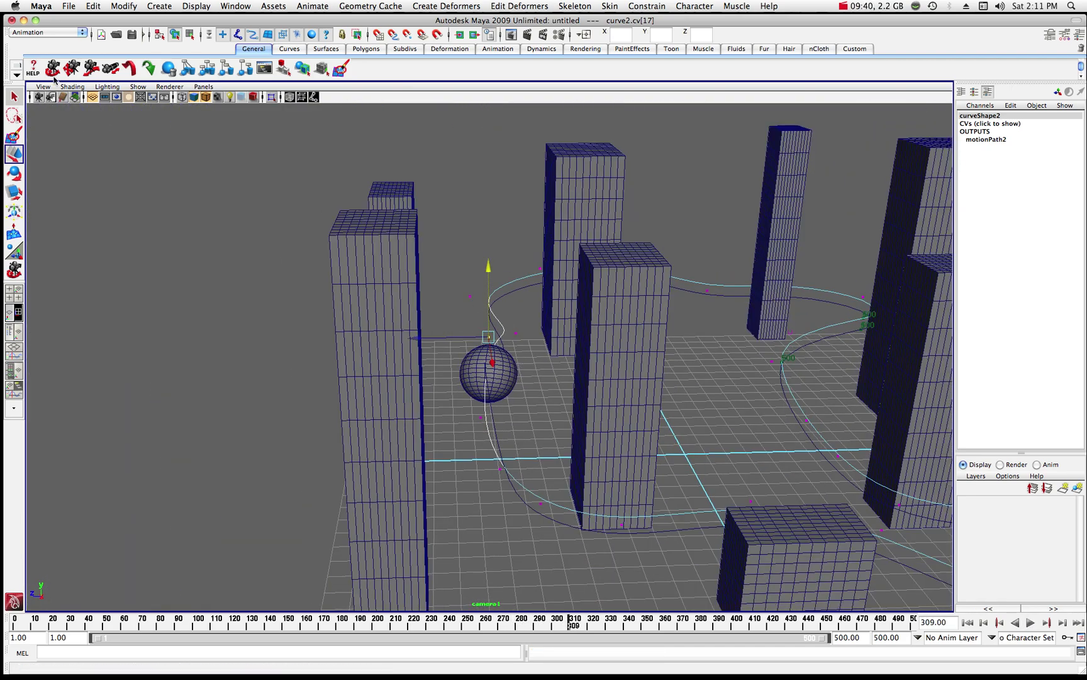
{"action": "left_click_drag", "start_coordinate": [469, 337], "coordinate": [300, 308], "text": "alt"}
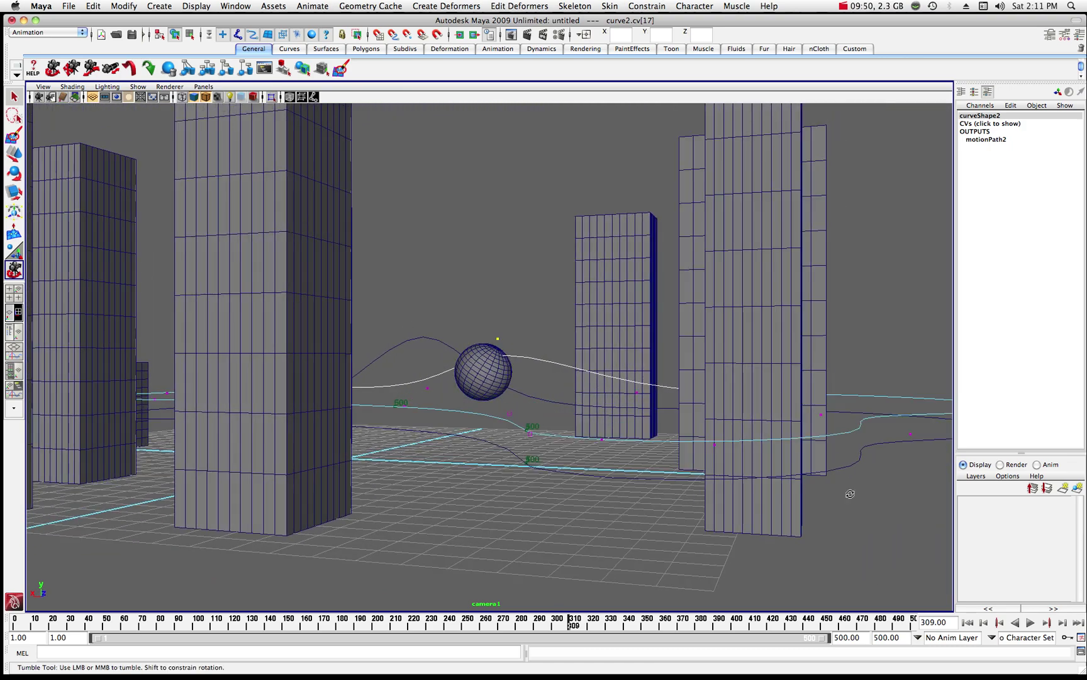
{"action": "left_click", "coordinate": [1031, 623]}
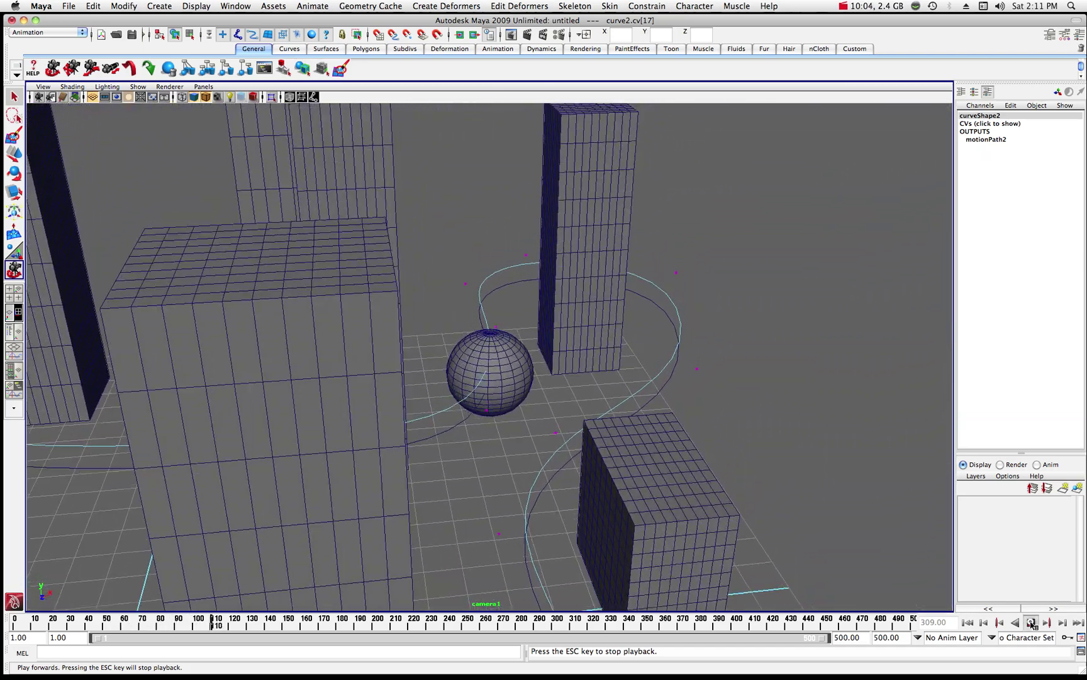
Step: Stop playback at frame 129 and maximize the top view
{"action": "left_click", "coordinate": [1033, 623]}
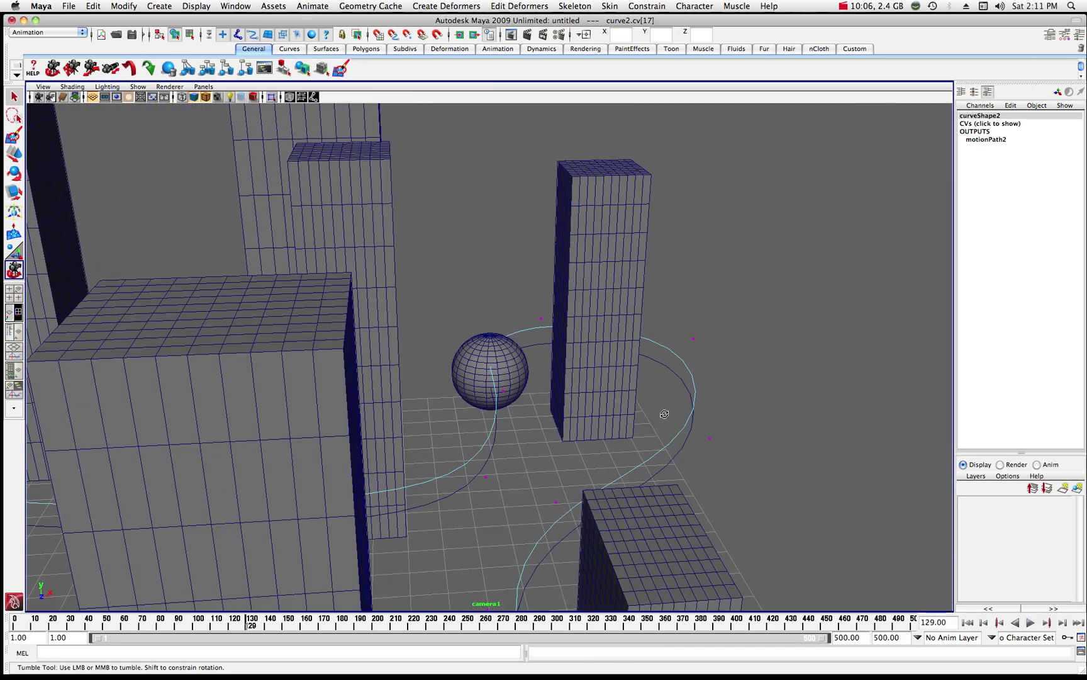
{"action": "left_click_drag", "start_coordinate": [507, 309], "coordinate": [508, 310]}
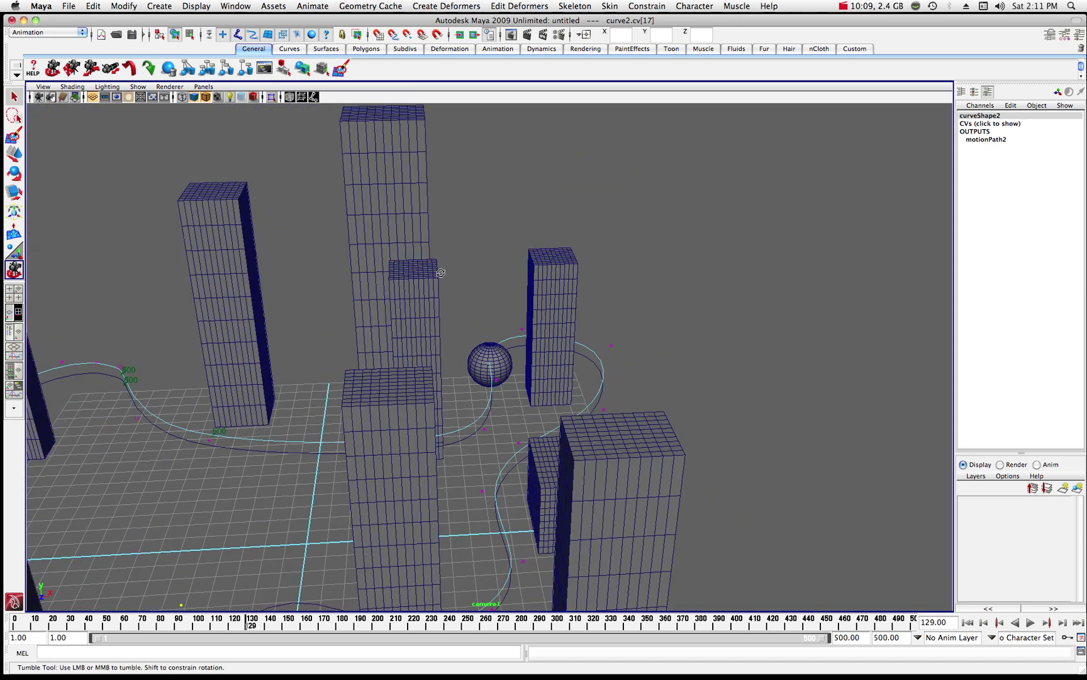
{"action": "left_click", "coordinate": [157, 6]}
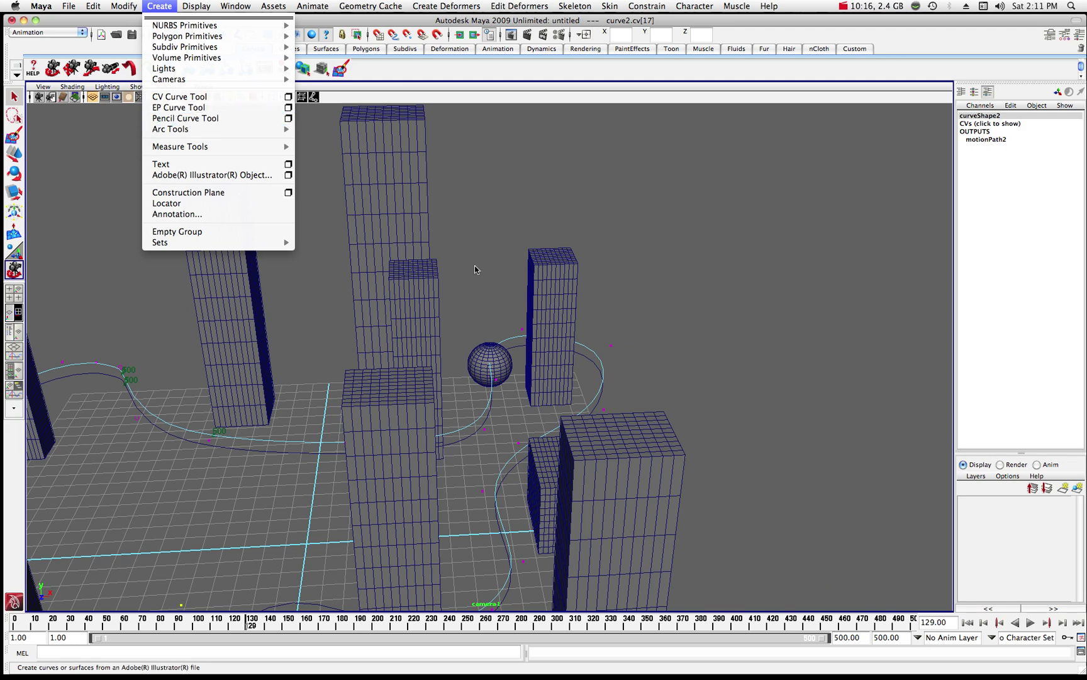
{"action": "left_click", "coordinate": [470, 241]}
{"action": "key", "text": "space"}
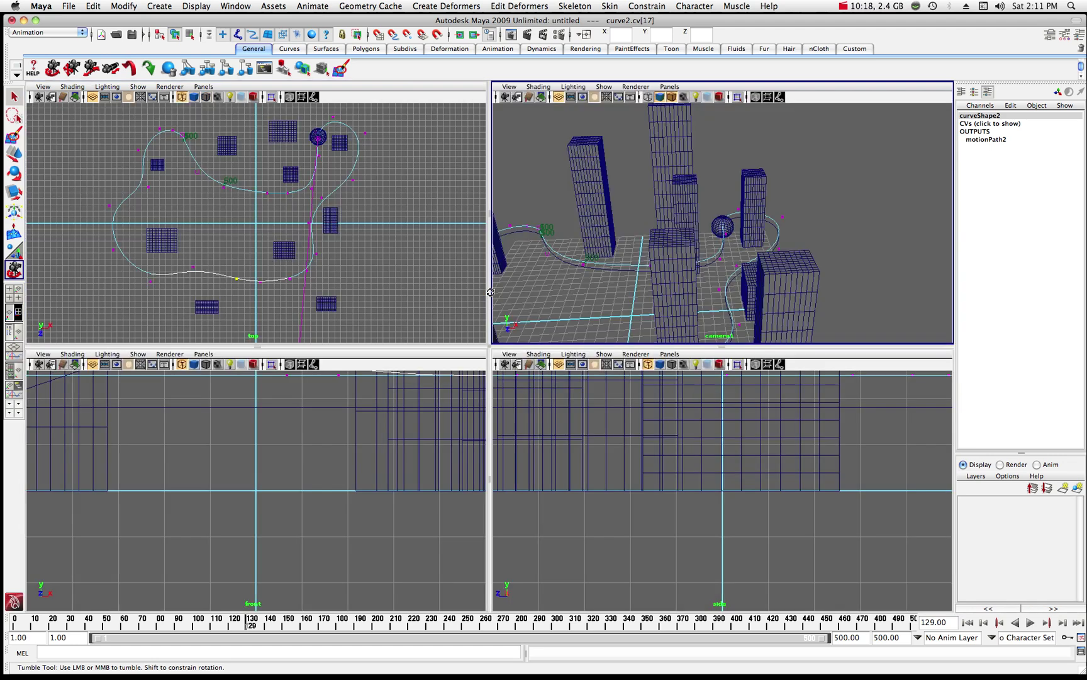
{"action": "key", "text": "space"}
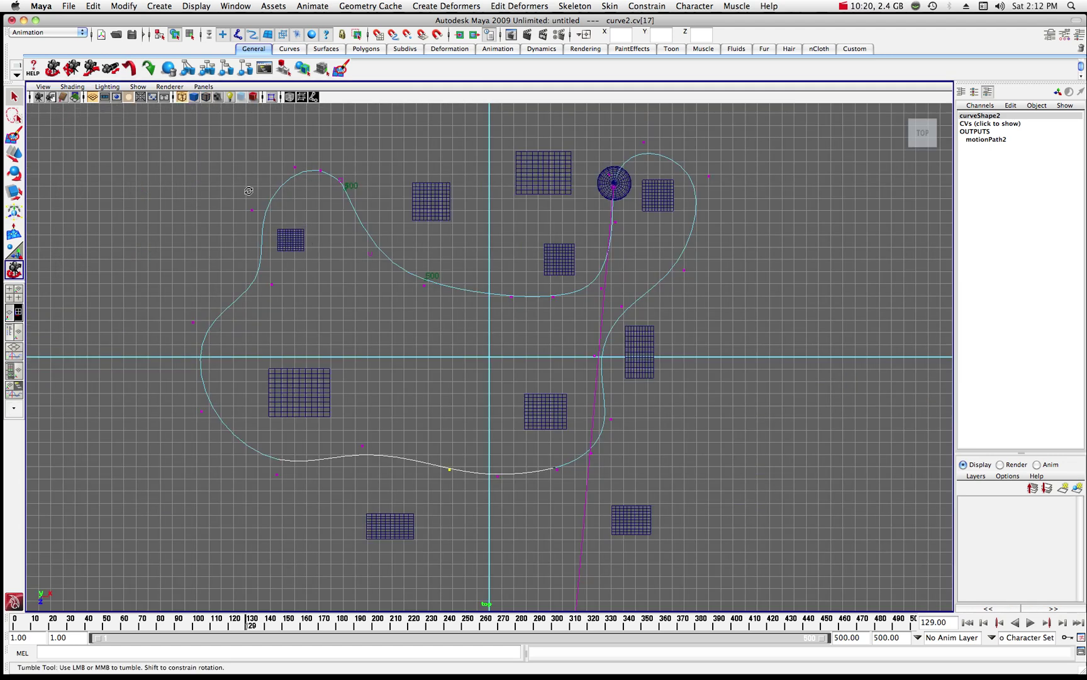
Step: Draw a twelve-point EP curve zigzagging between the box buildings in the top view
{"action": "left_click", "coordinate": [157, 7]}
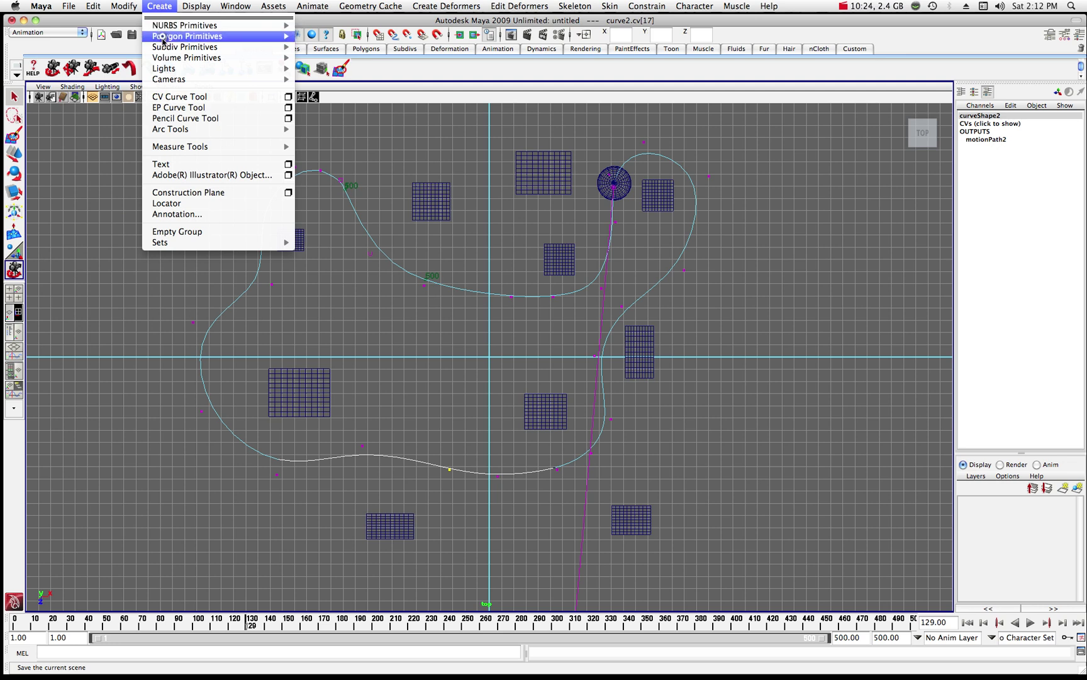
{"action": "left_click", "coordinate": [181, 107]}
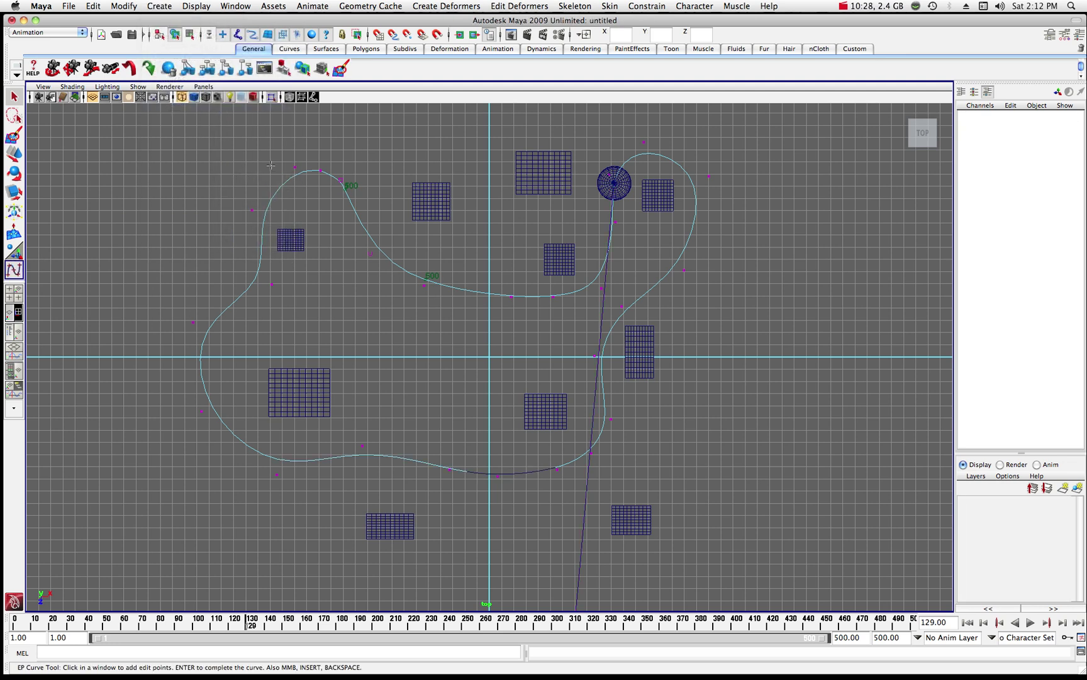
{"action": "left_click", "coordinate": [361, 136]}
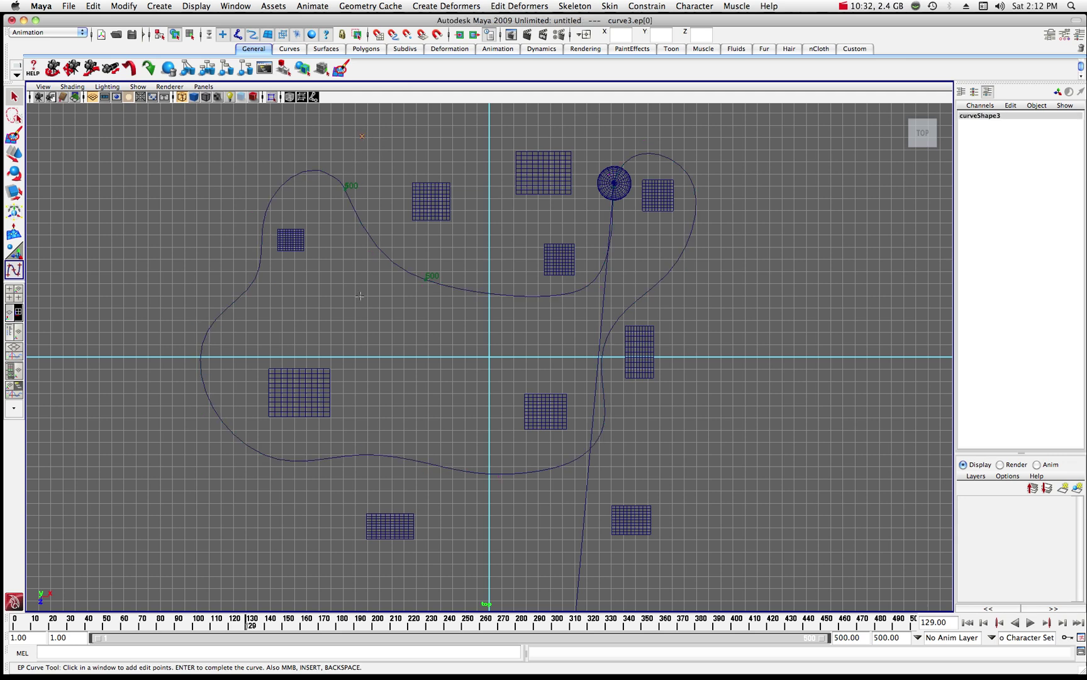
{"action": "left_click", "coordinate": [360, 295]}
{"action": "left_click", "coordinate": [433, 316]}
{"action": "left_click", "coordinate": [485, 258]}
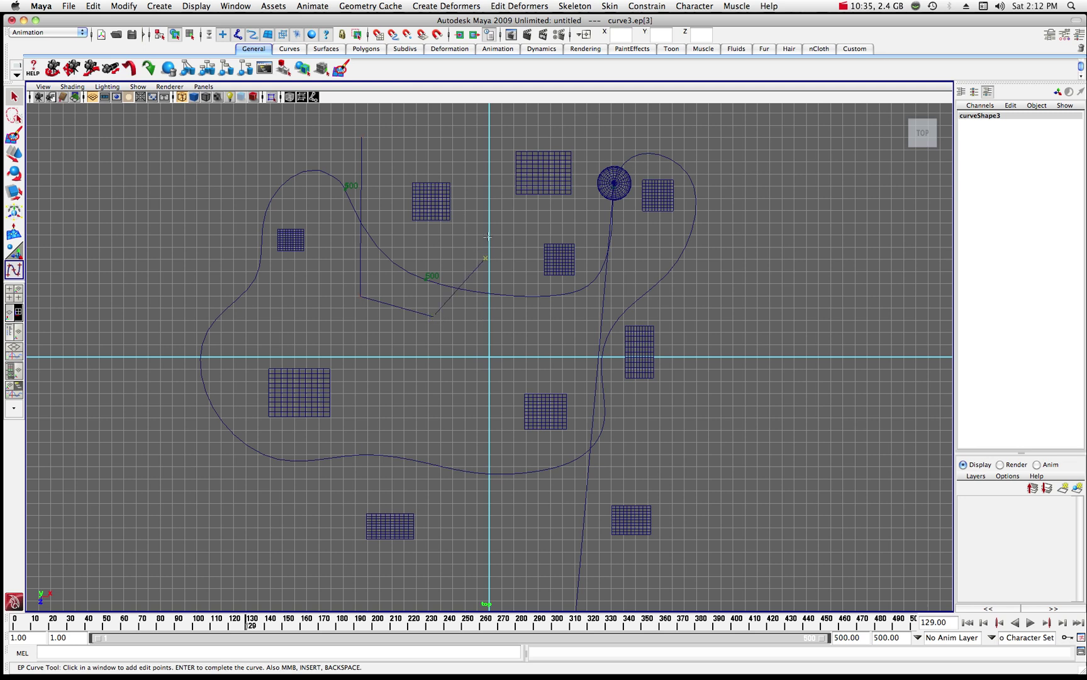
{"action": "left_click", "coordinate": [476, 151]}
{"action": "left_click", "coordinate": [572, 134]}
{"action": "left_click", "coordinate": [581, 203]}
{"action": "left_click", "coordinate": [568, 327]}
{"action": "left_click", "coordinate": [454, 395]}
{"action": "left_click", "coordinate": [379, 389]}
{"action": "left_click", "coordinate": [324, 287]}
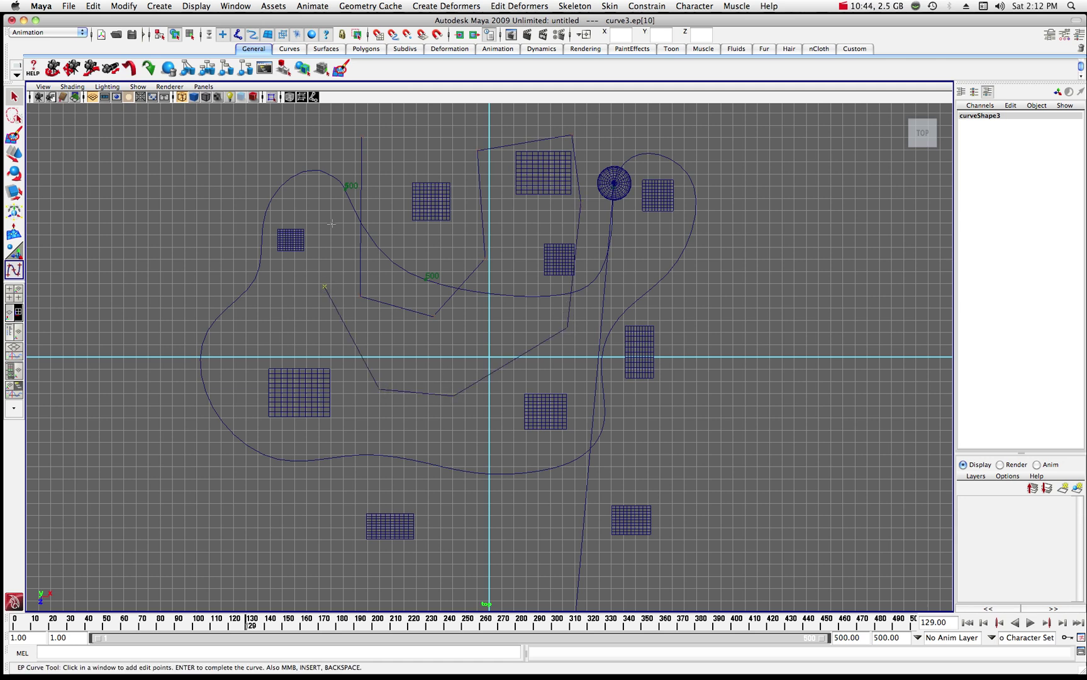
{"action": "left_click", "coordinate": [302, 148]}
Step: Maximize the 3-D camera view and finish the angular path as curve3
{"action": "key", "text": "space"}
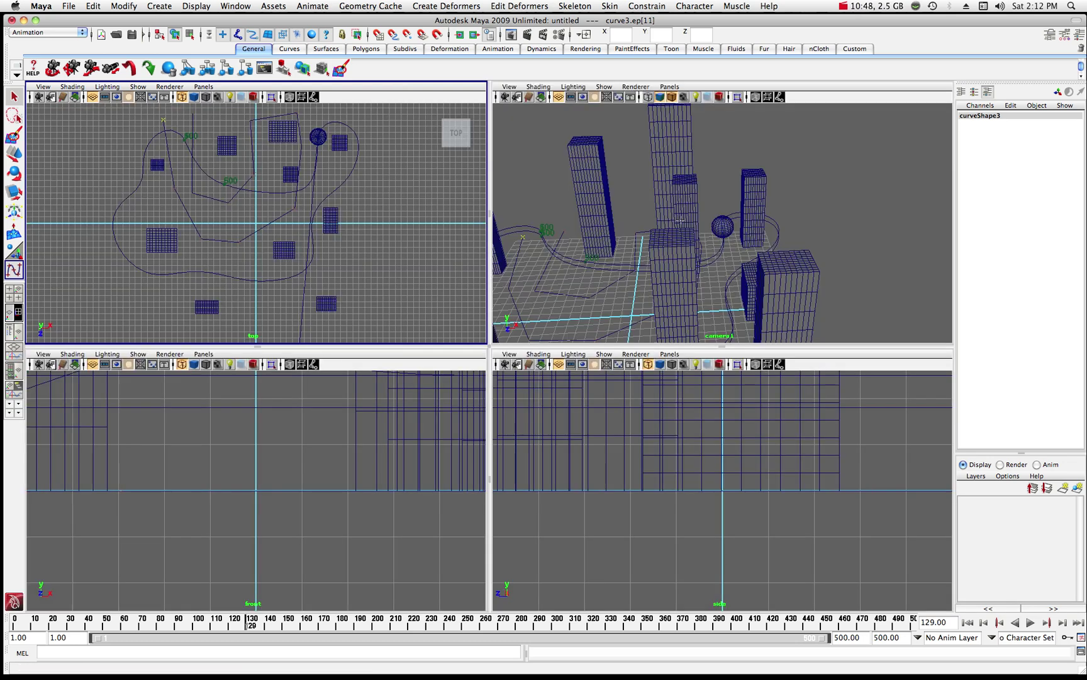
{"action": "key", "text": "space"}
{"action": "left_click_drag", "start_coordinate": [680, 220], "coordinate": [476, 295], "text": "alt"}
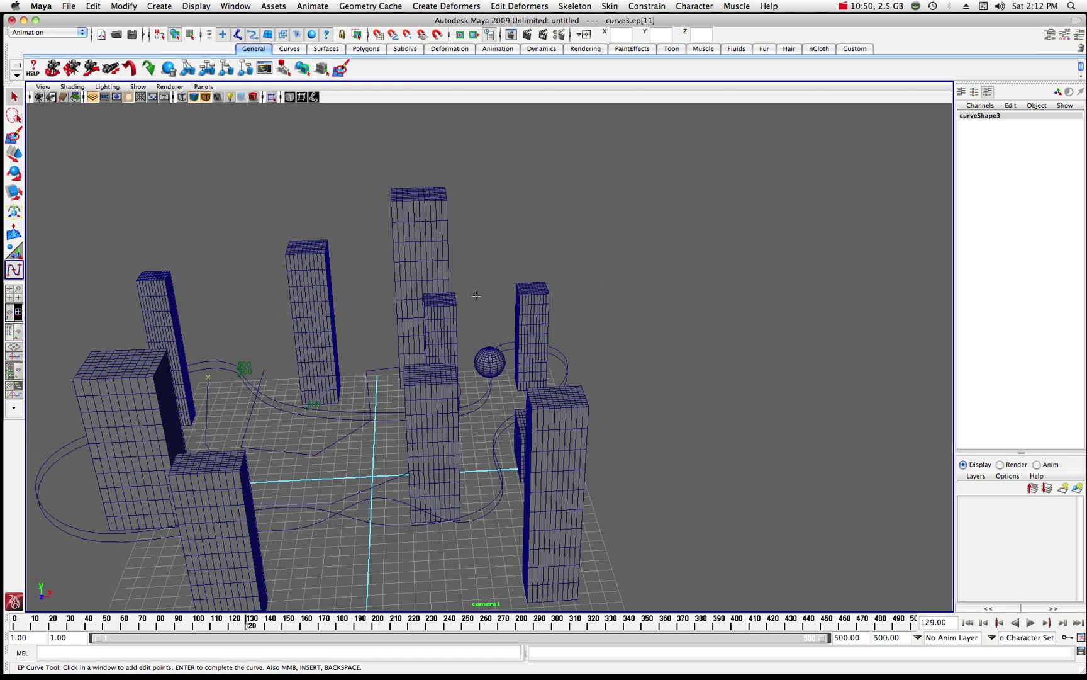
{"action": "key", "text": "q"}
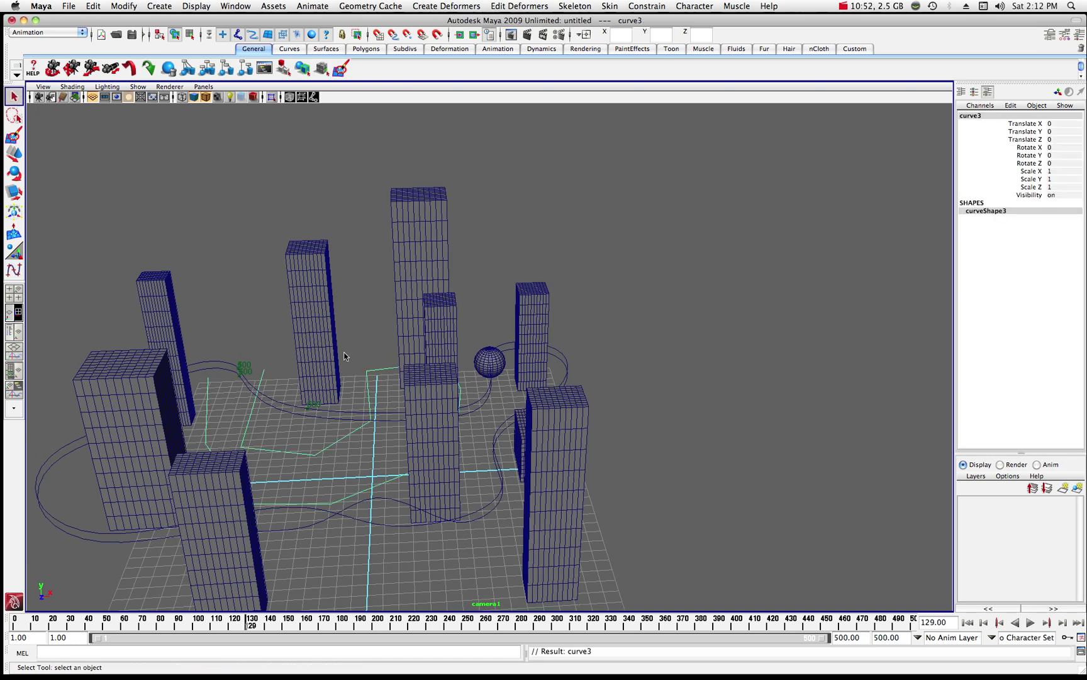
{"action": "left_click", "coordinate": [377, 374]}
Step: Create a second polygon sphere, pSphere2, on the grid beside curve3
{"action": "left_click", "coordinate": [167, 8]}
{"action": "mouse_move", "coordinate": [173, 41]}
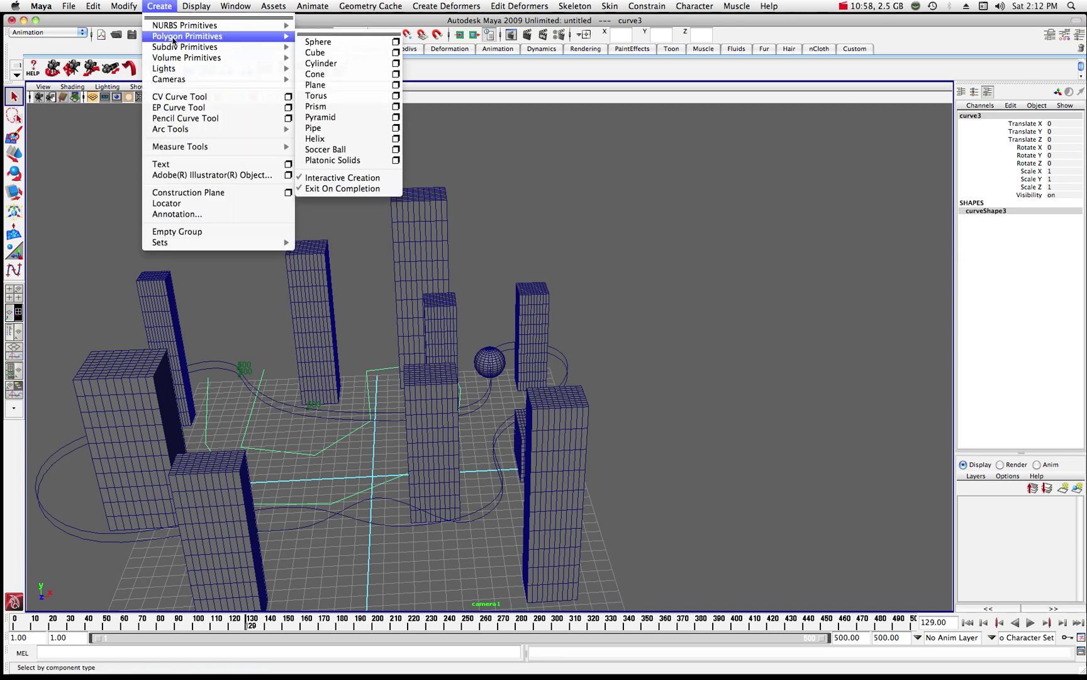
{"action": "left_click", "coordinate": [325, 42]}
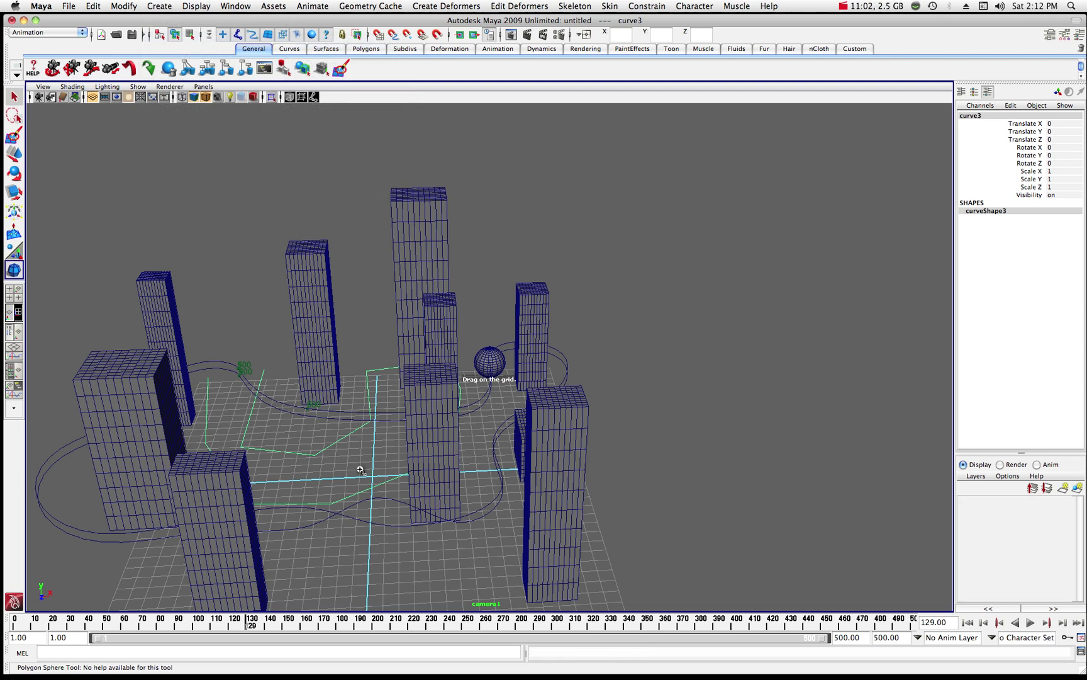
{"action": "mouse_move", "coordinate": [358, 470]}
{"action": "left_mouse_down"}
{"action": "mouse_move", "coordinate": [375, 472]}
{"action": "mouse_move", "coordinate": [361, 463]}
{"action": "left_mouse_up"}
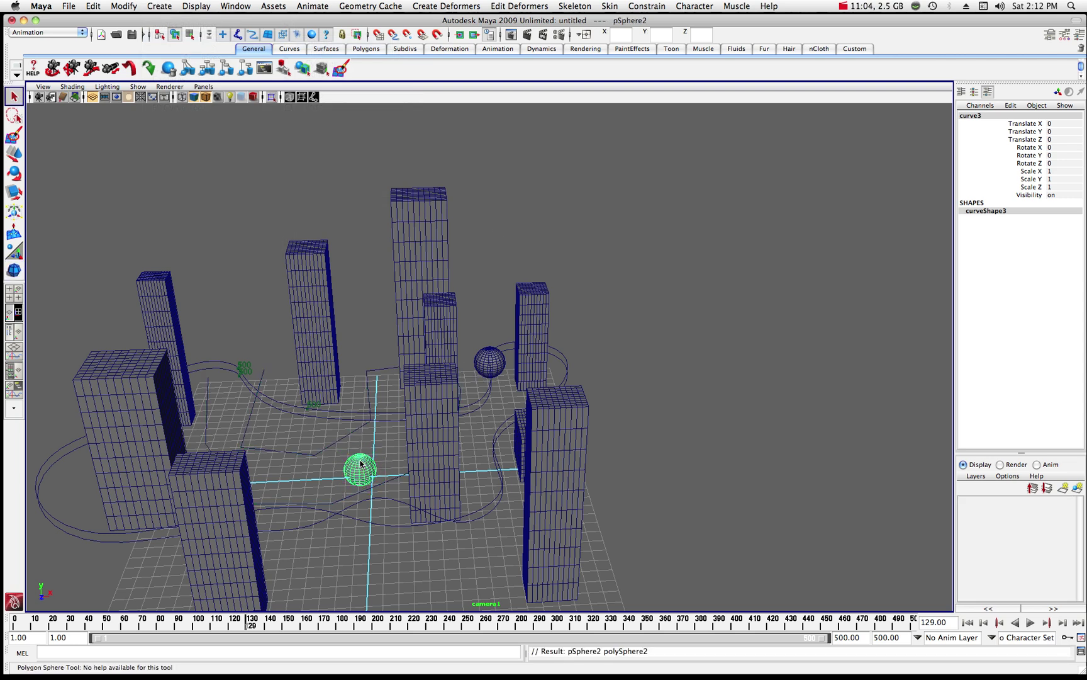
{"action": "left_click", "coordinate": [264, 374]}
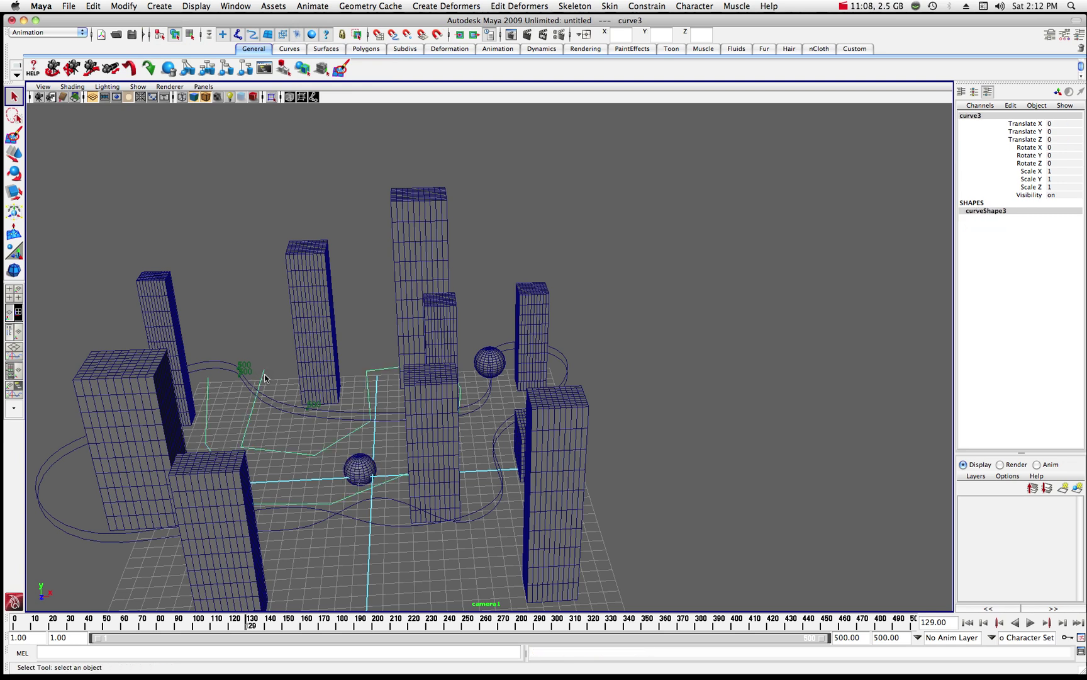
Step: Attach pSphere2 to curve3 as a motion path, creating motionPath3
{"action": "left_click", "coordinate": [355, 467]}
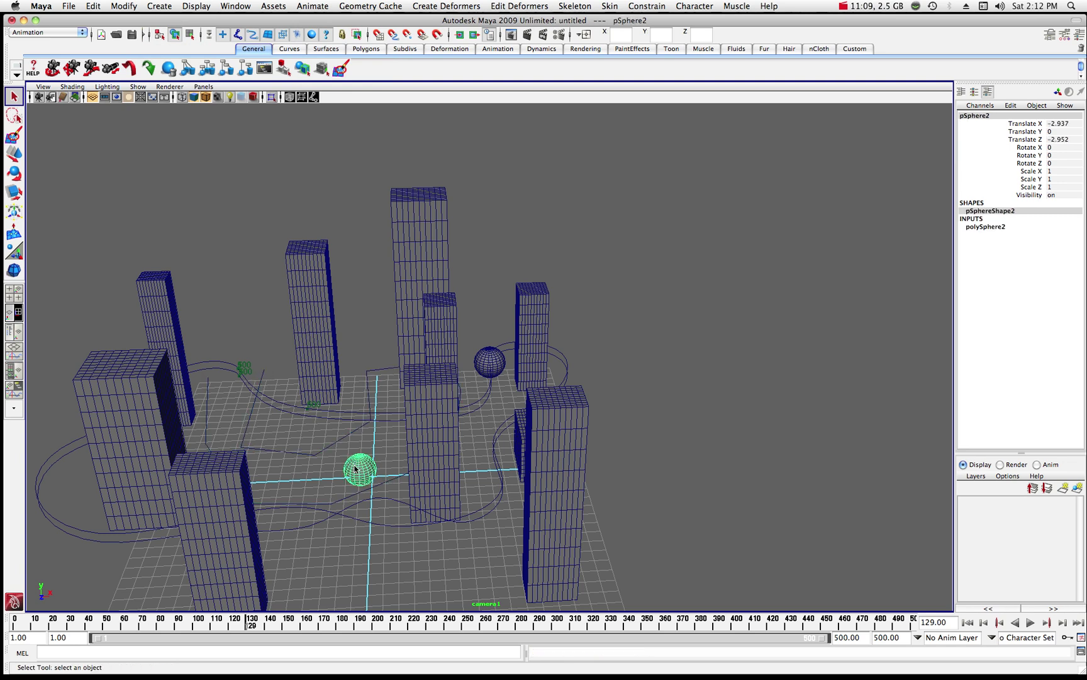
{"action": "left_click", "coordinate": [382, 370]}
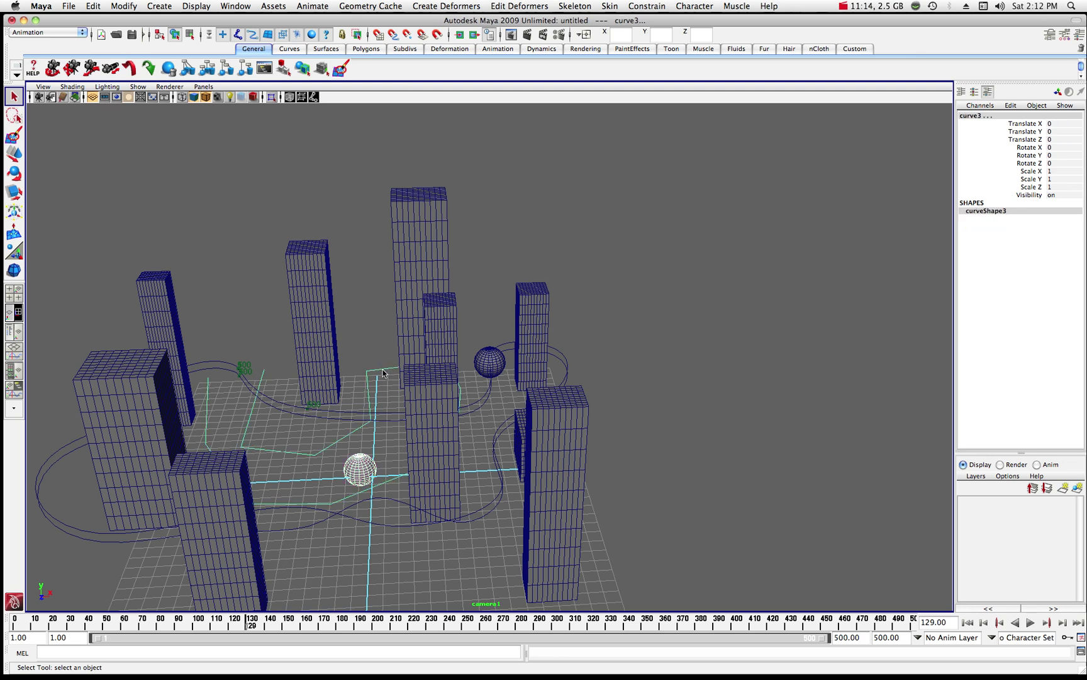
{"action": "left_click", "coordinate": [317, 7]}
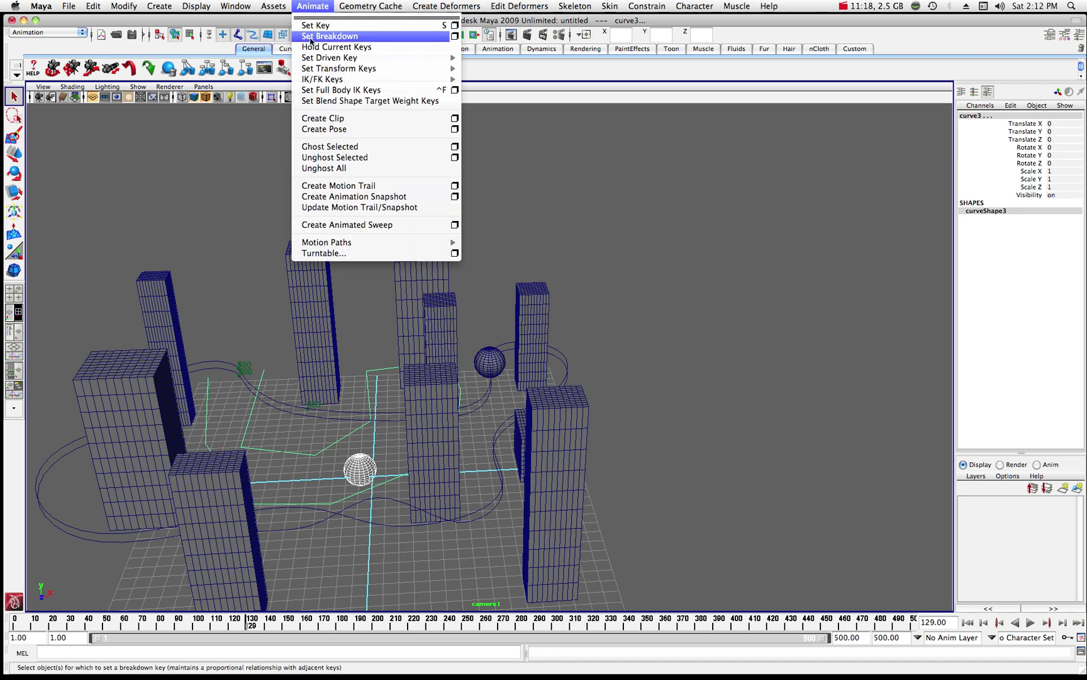
{"action": "mouse_move", "coordinate": [324, 246]}
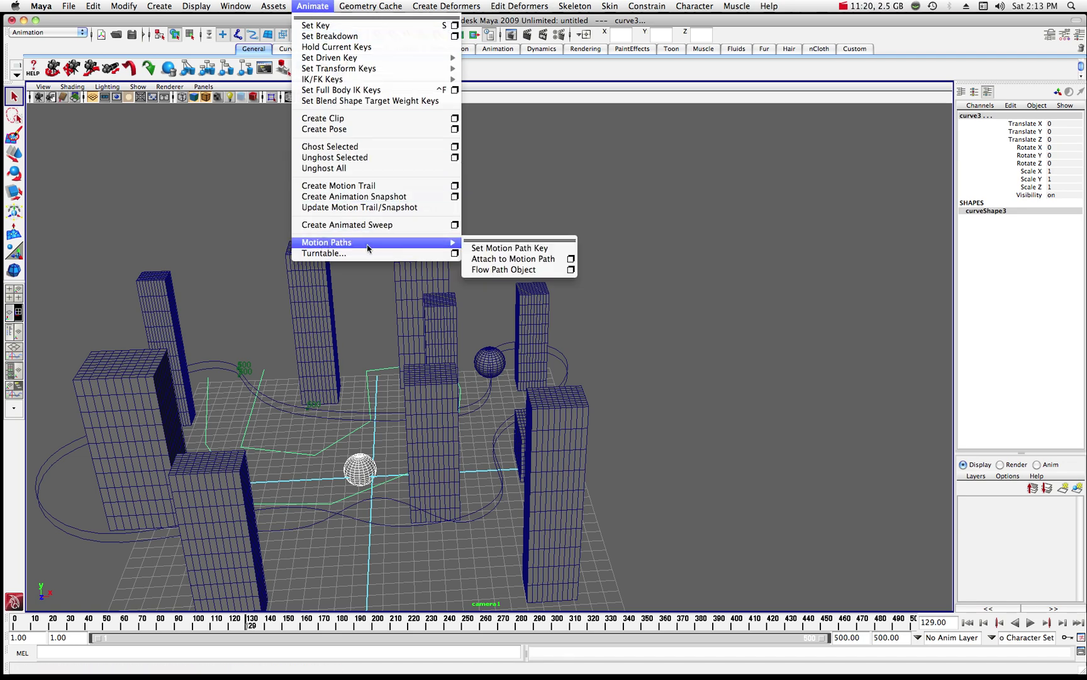
{"action": "left_click", "coordinate": [502, 260]}
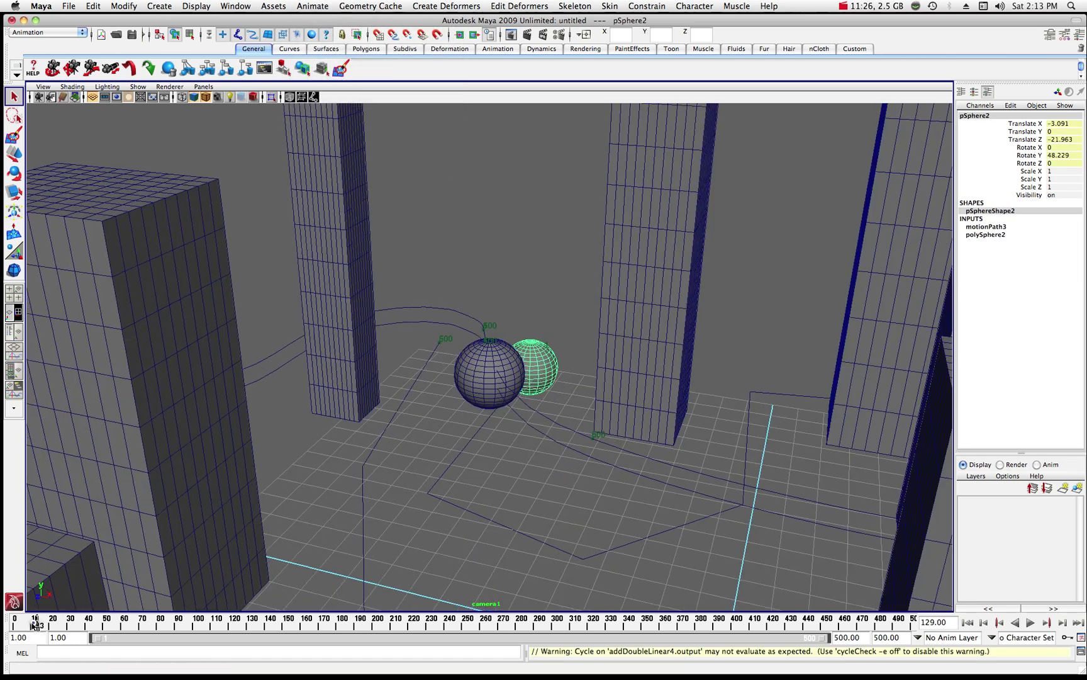
Step: Rewind to frame 1 and play the animation, stopping at frame 94
{"action": "left_click_drag", "start_coordinate": [56, 619], "coordinate": [14, 621]}
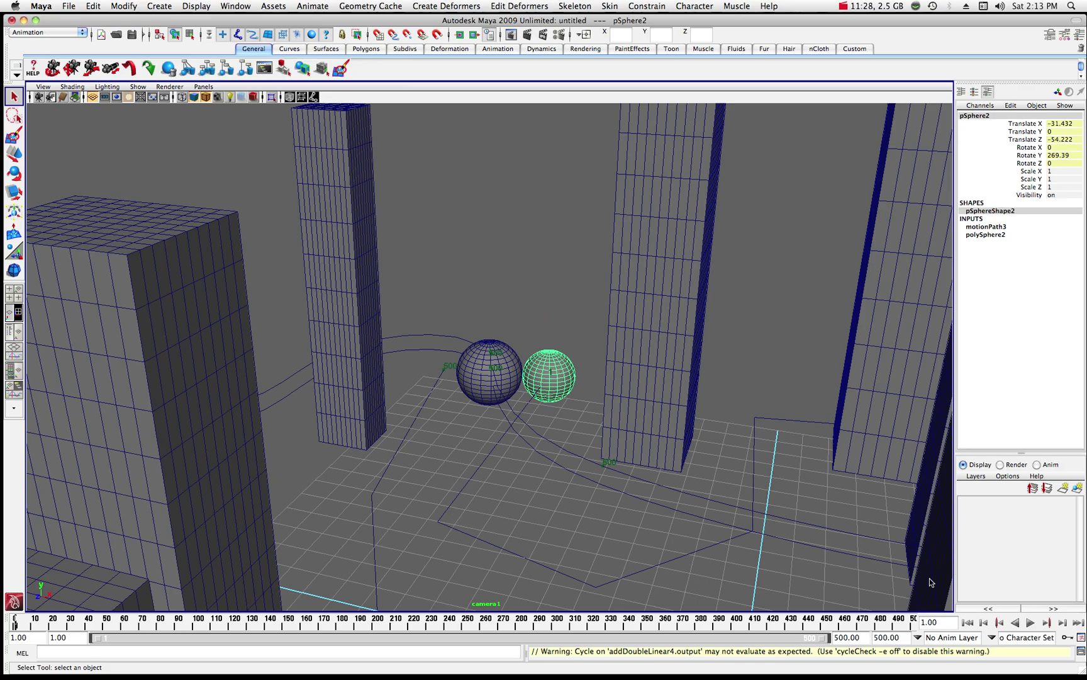
{"action": "left_click", "coordinate": [1031, 622]}
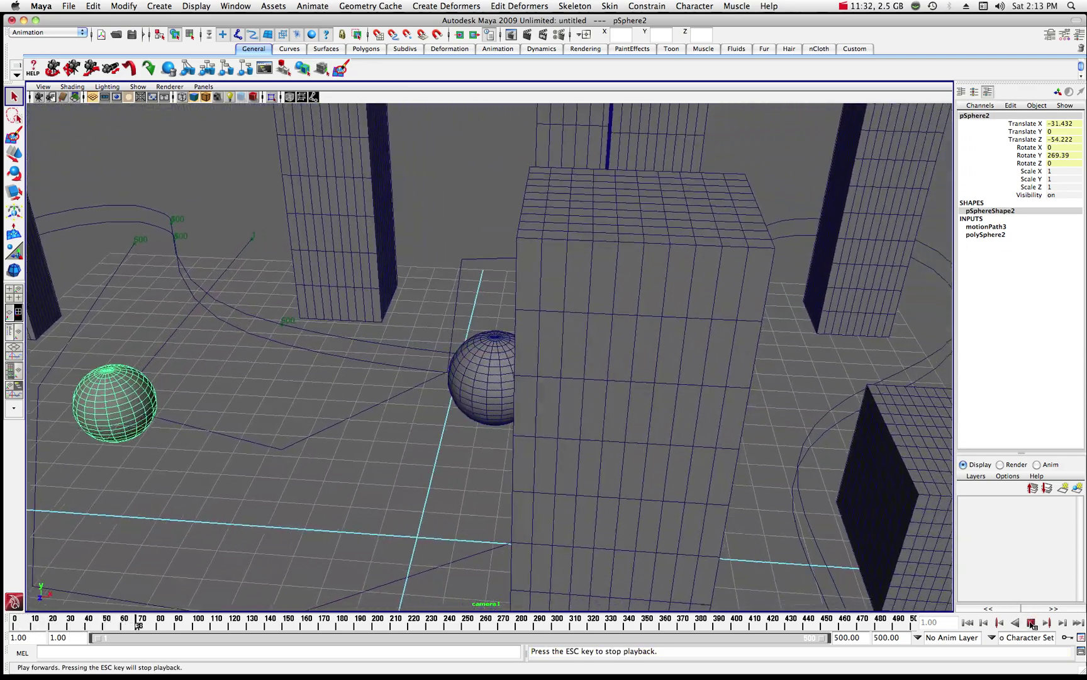
{"action": "left_click", "coordinate": [1031, 622]}
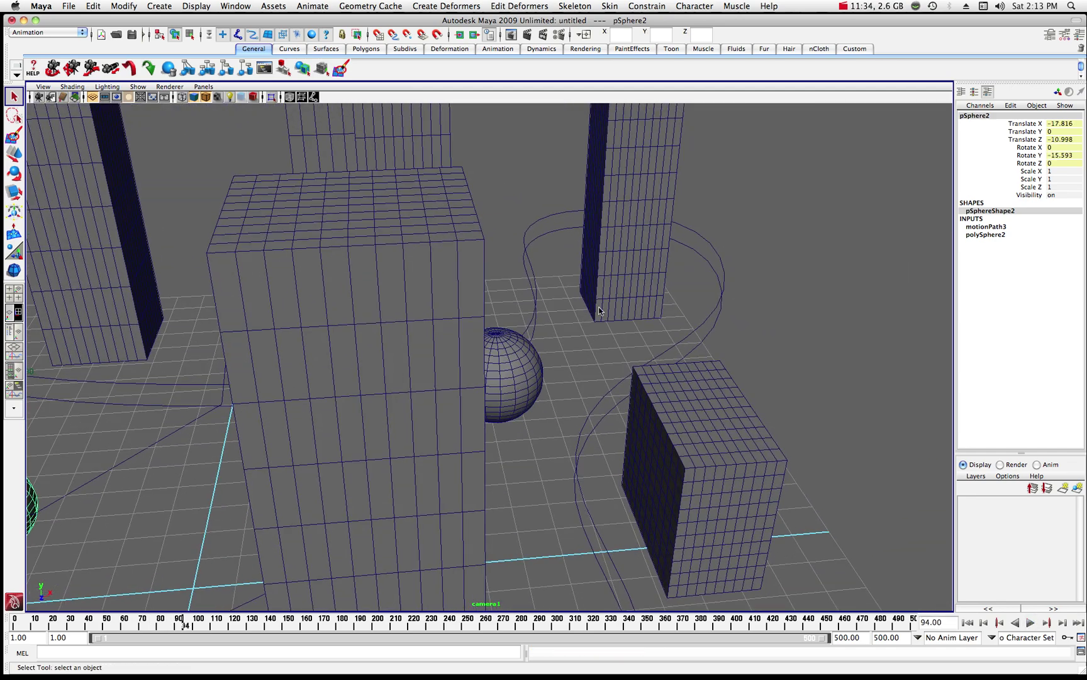
{"action": "left_click", "coordinate": [207, 88]}
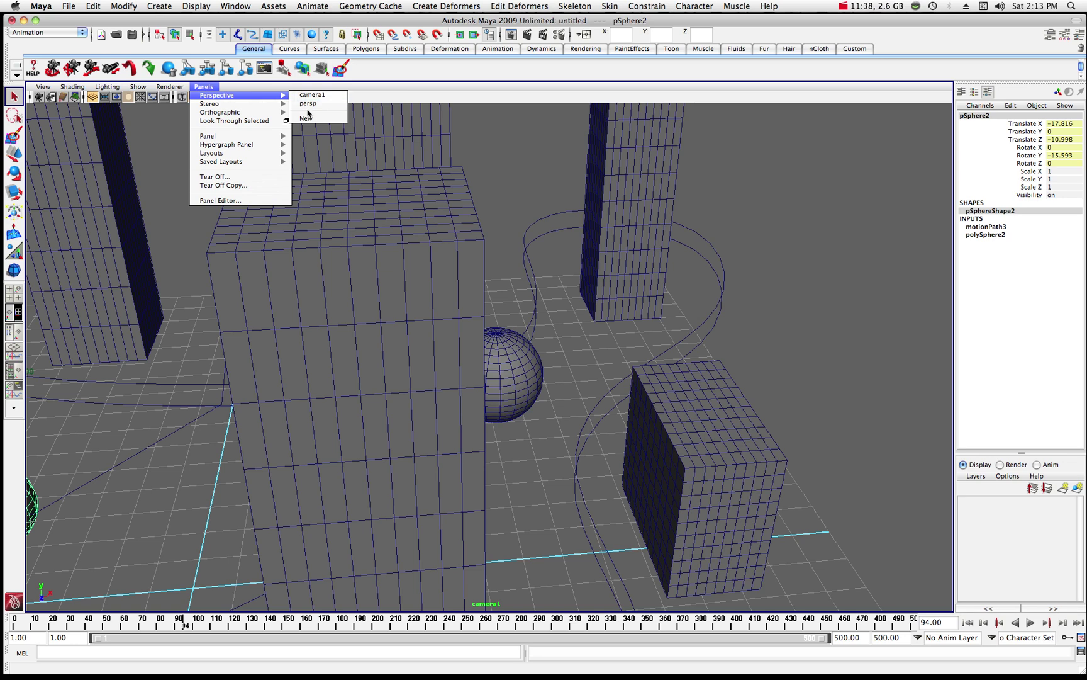
Step: Switch to the persp camera and raise curve3 to Translate Y 27.679
{"action": "left_click", "coordinate": [309, 103]}
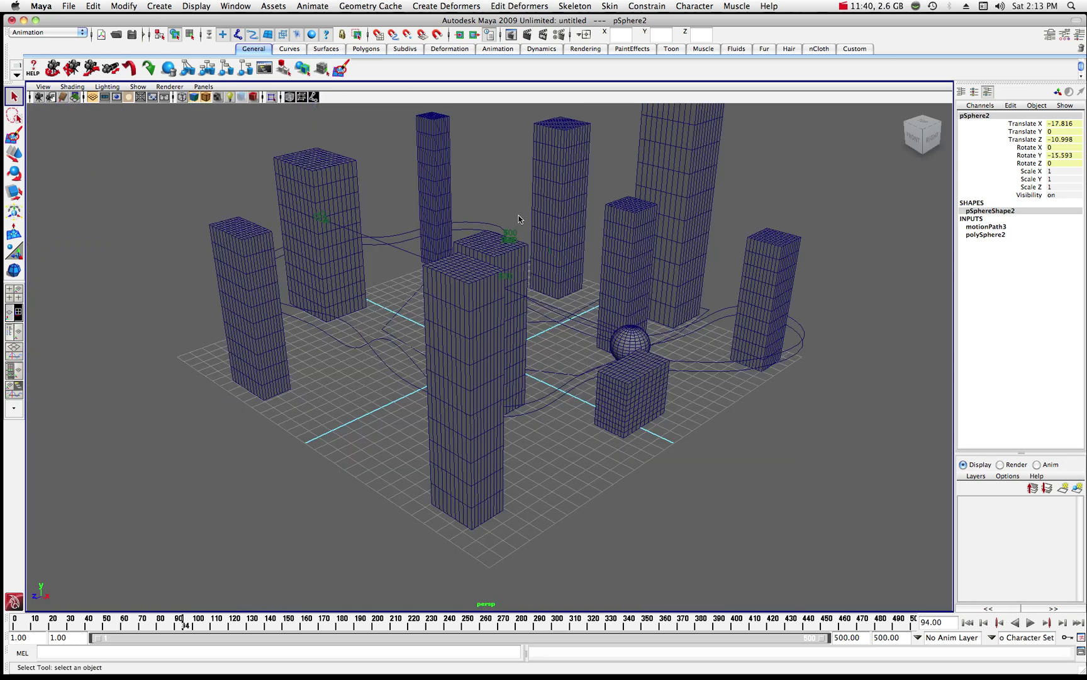
{"action": "left_click", "coordinate": [408, 307]}
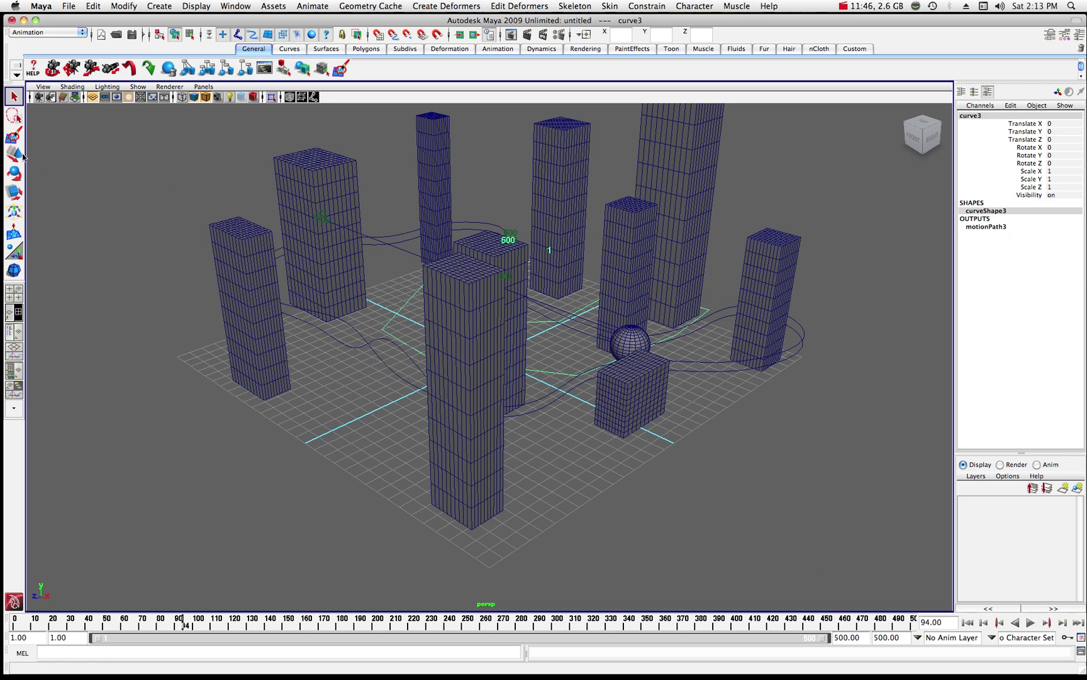
{"action": "key", "text": "w"}
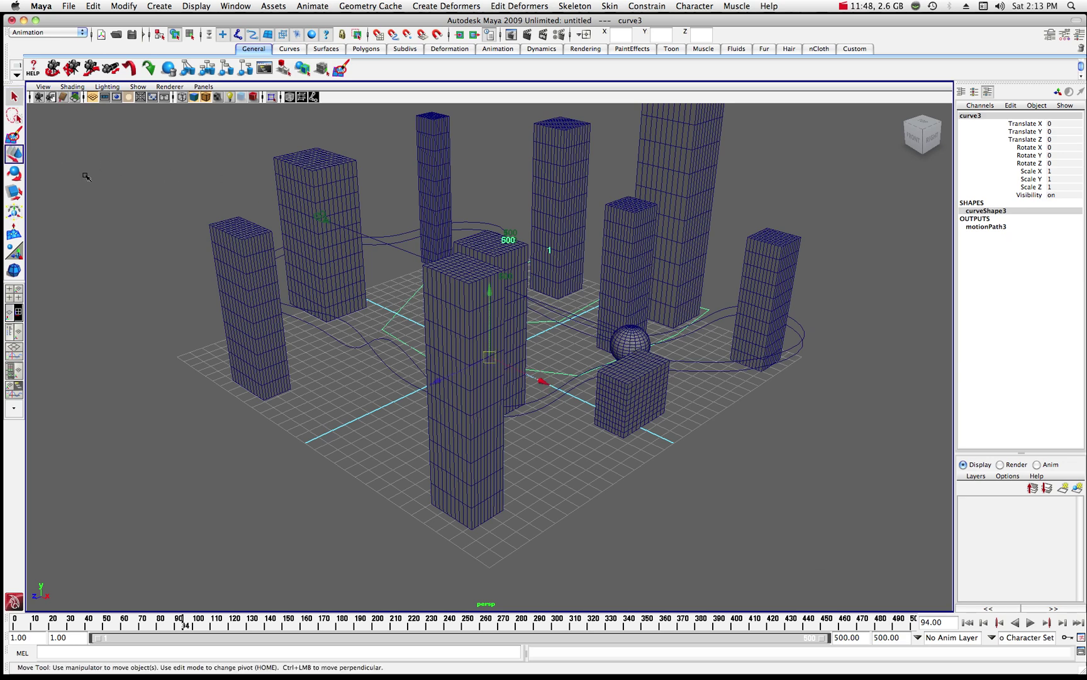
{"action": "left_click_drag", "start_coordinate": [490, 292], "coordinate": [481, 164]}
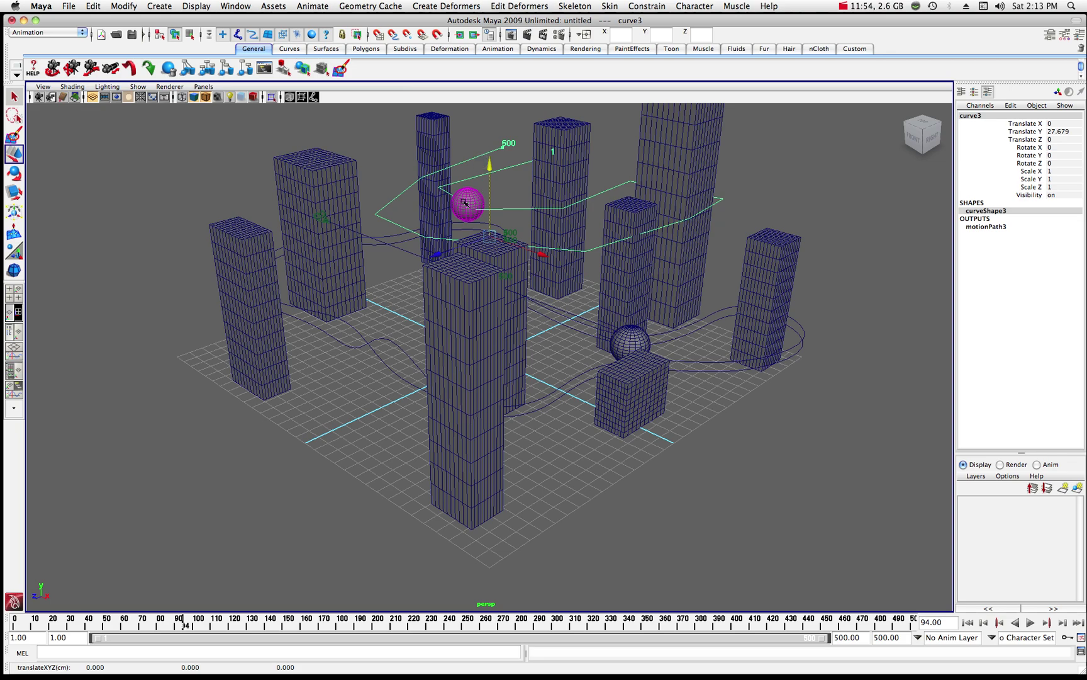
Step: Pan and dolly the perspective view to frame the raised path
{"action": "left_click", "coordinate": [72, 68]}
{"action": "left_click_drag", "start_coordinate": [287, 188], "coordinate": [275, 263]}
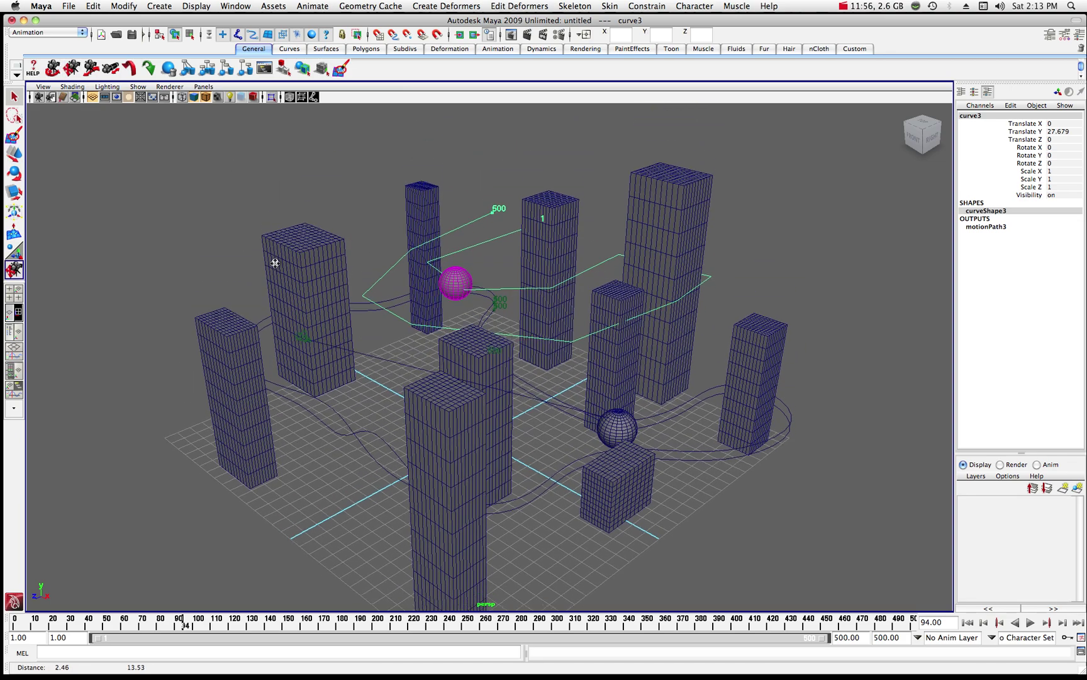
{"action": "scroll", "coordinate": [376, 235], "scroll_direction": "up", "scroll_amount": 6}
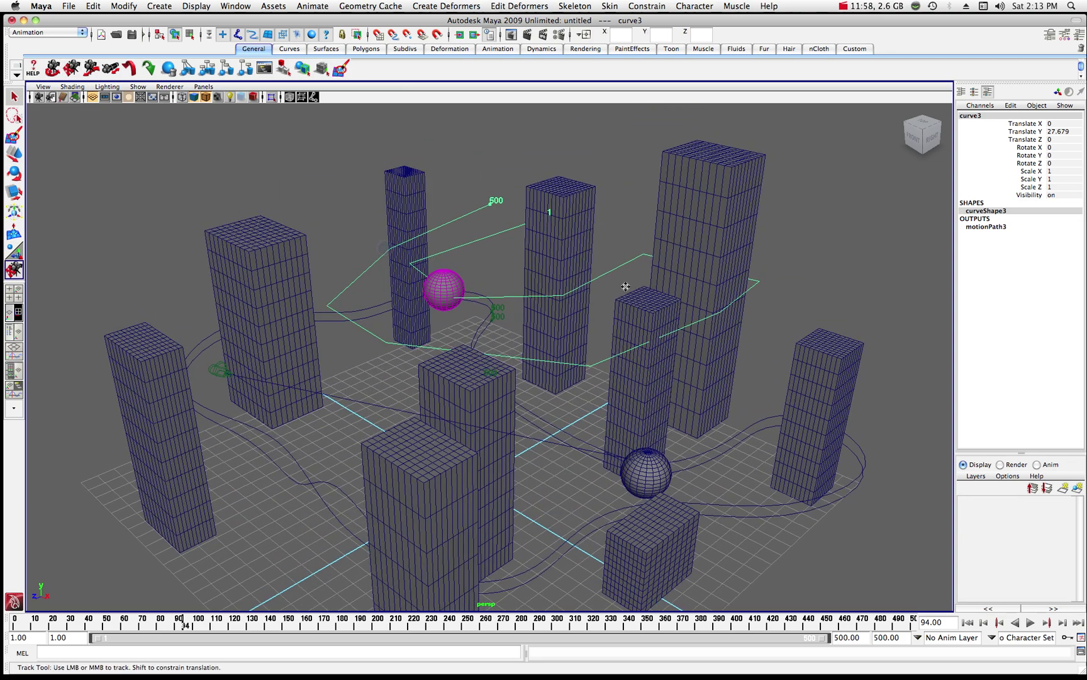
{"action": "left_click_drag", "start_coordinate": [585, 287], "coordinate": [579, 376]}
{"action": "scroll", "coordinate": [582, 372], "scroll_direction": "up", "scroll_amount": 4}
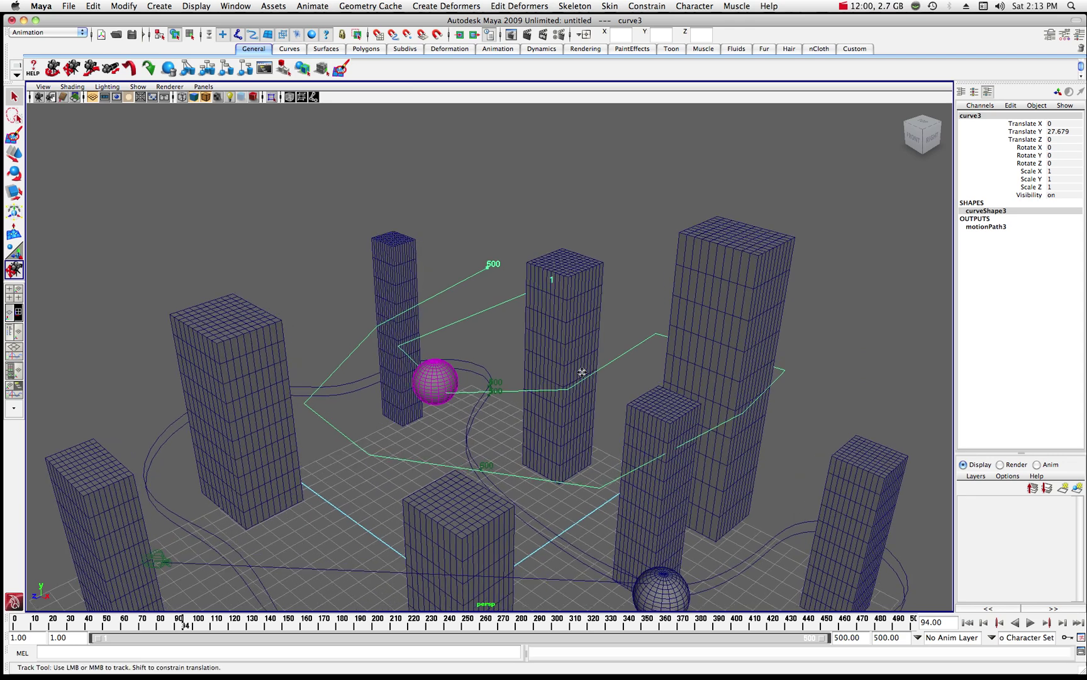
{"action": "scroll", "coordinate": [583, 372], "scroll_direction": "up", "scroll_amount": 1}
Step: Play the animation to watch pSphere2 travel the raised curve3 path, stopping at frame 7
{"action": "left_click", "coordinate": [1031, 623]}
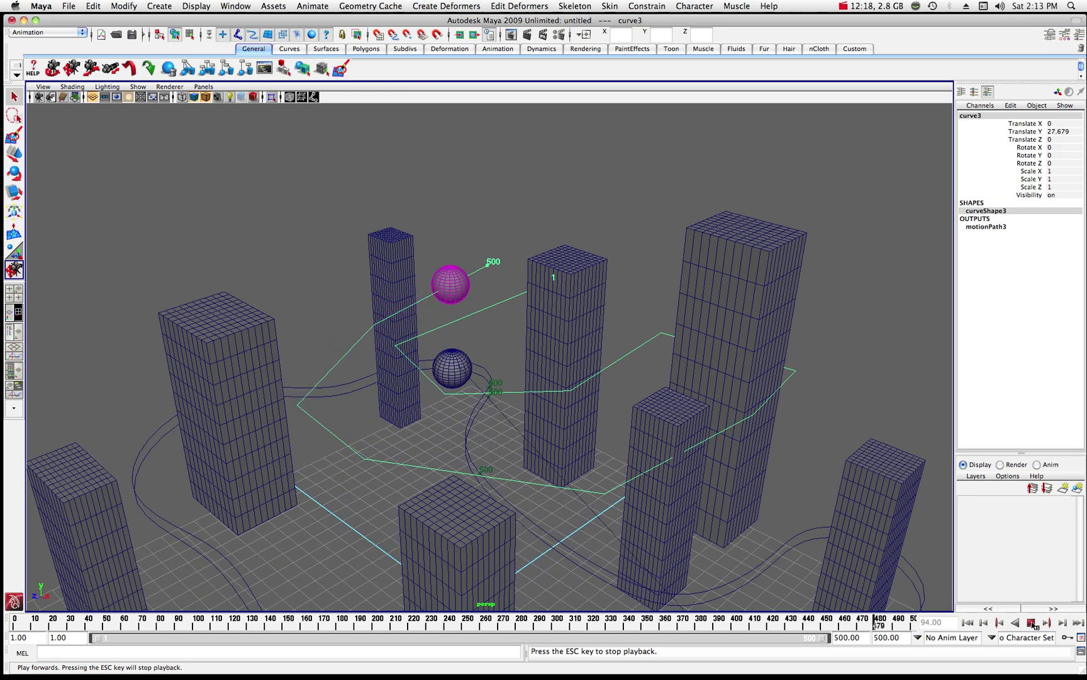
{"action": "left_click", "coordinate": [1032, 622]}
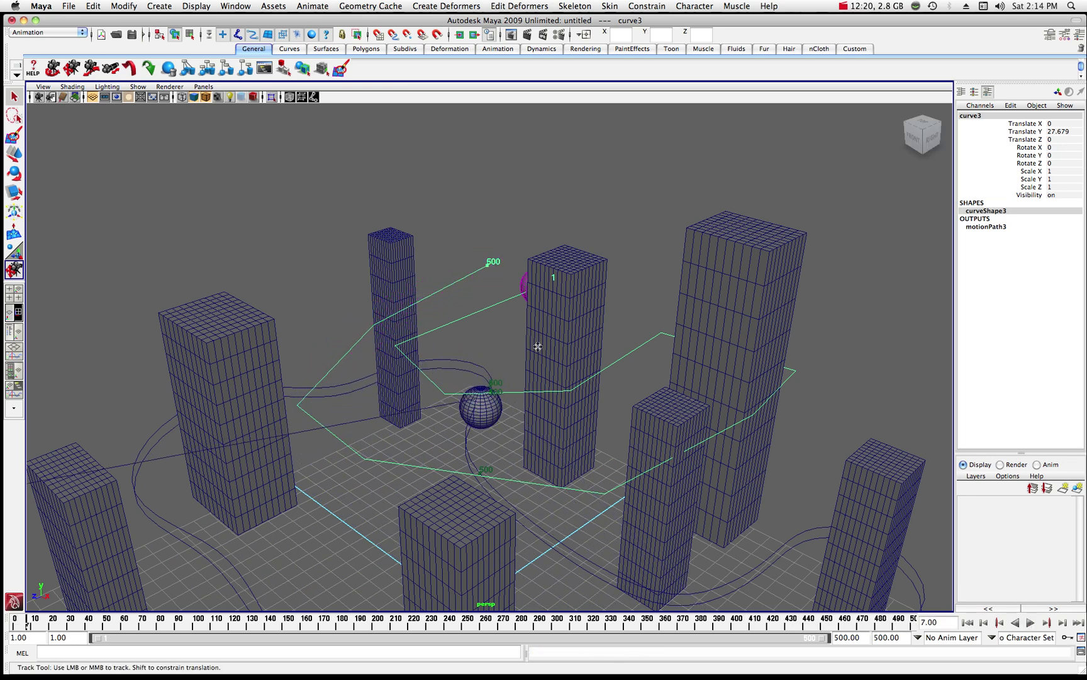